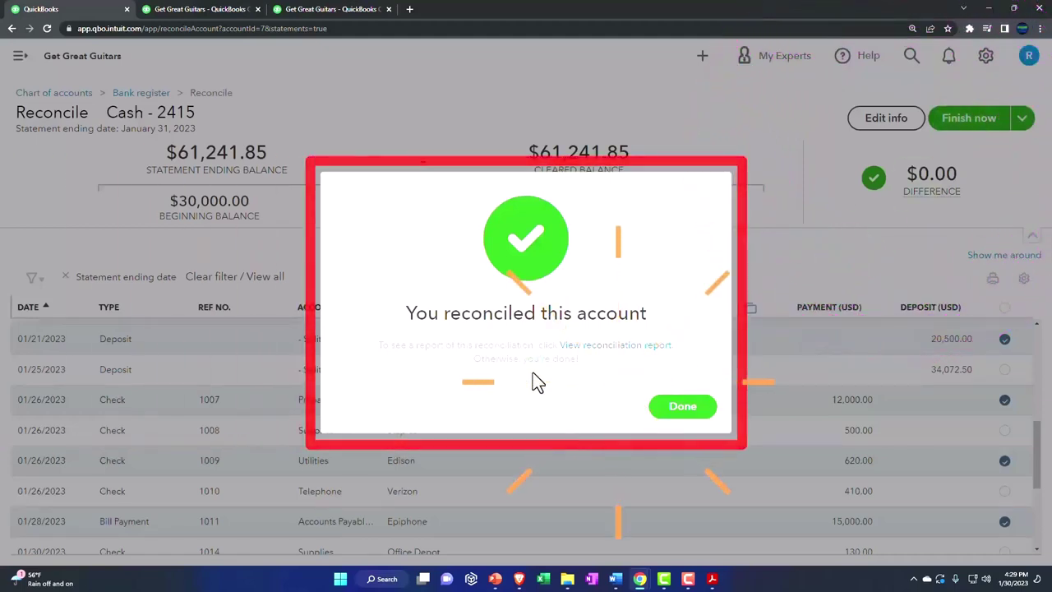
Step: Dismiss the reconciliation-complete message and show the summary of past reconciliations
left_click(676, 412)
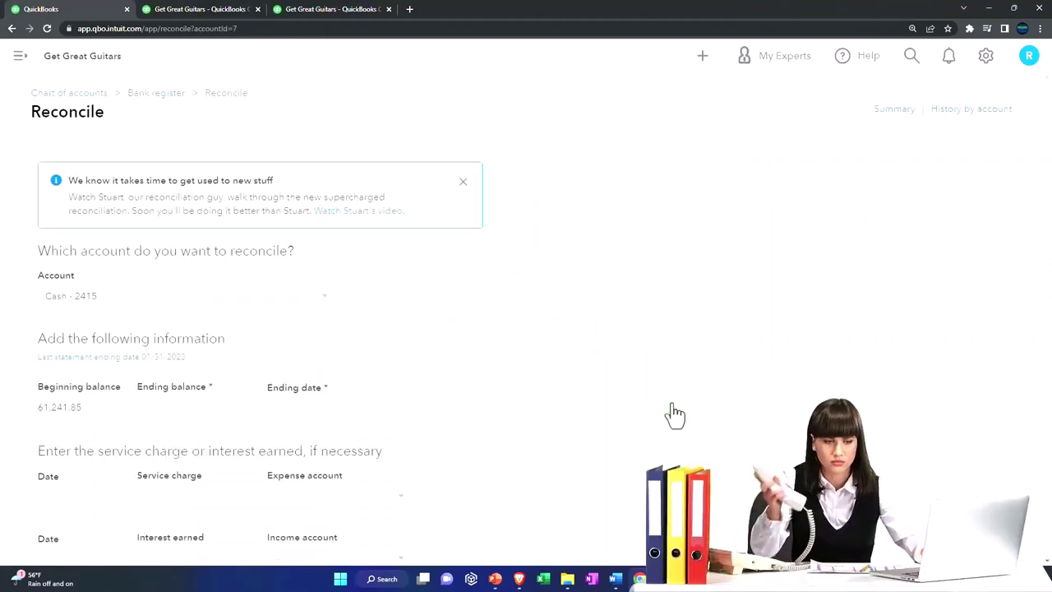
left_click(892, 112)
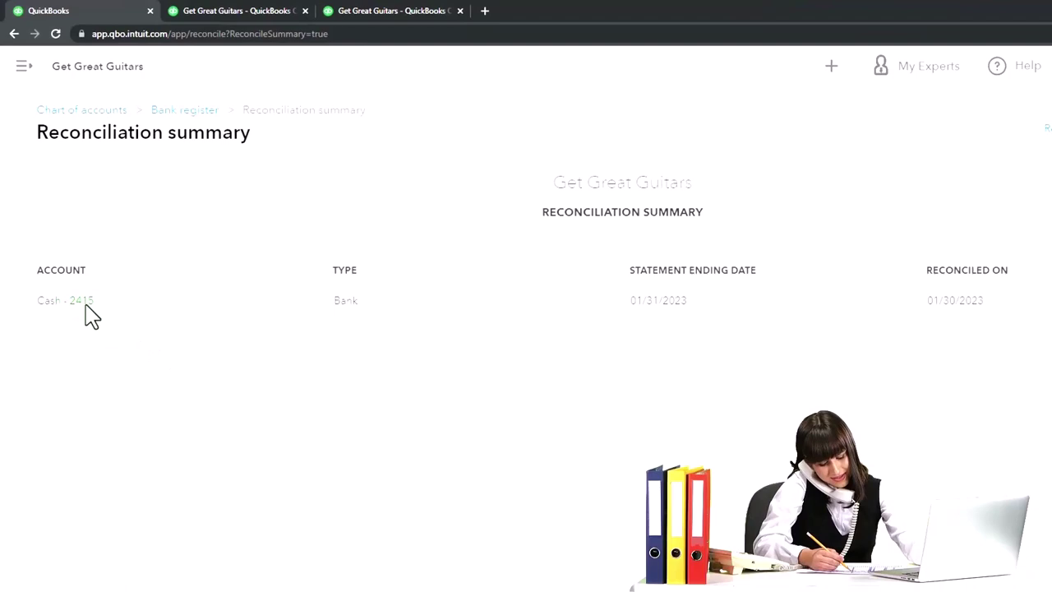
Step: Open the Cash - 2415 reconciliation report, then switch to the Jan/Feb 2023 Balance Sheet tab
left_click(90, 300)
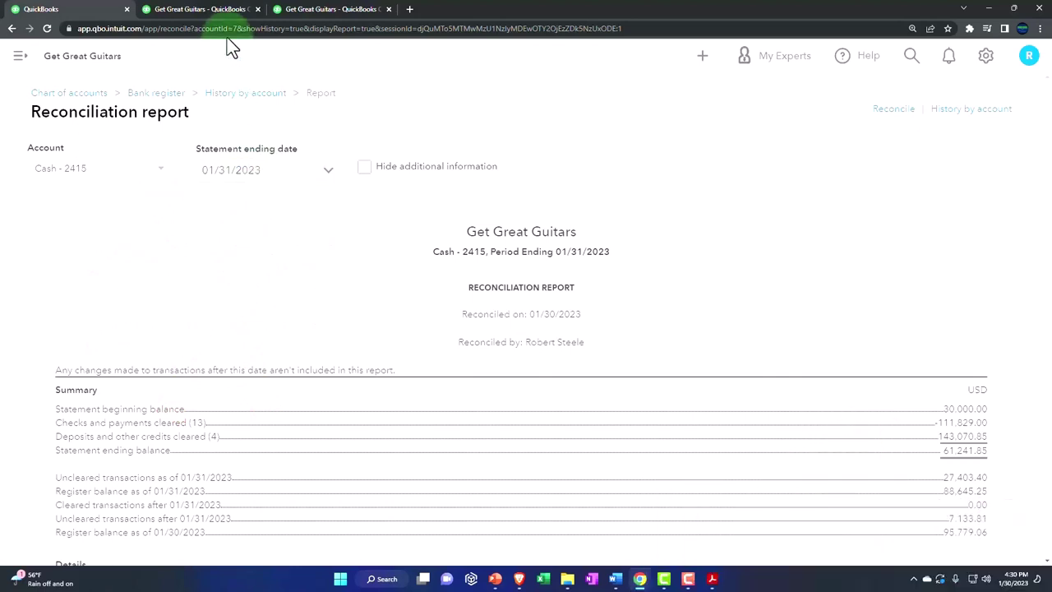
left_click(712, 58)
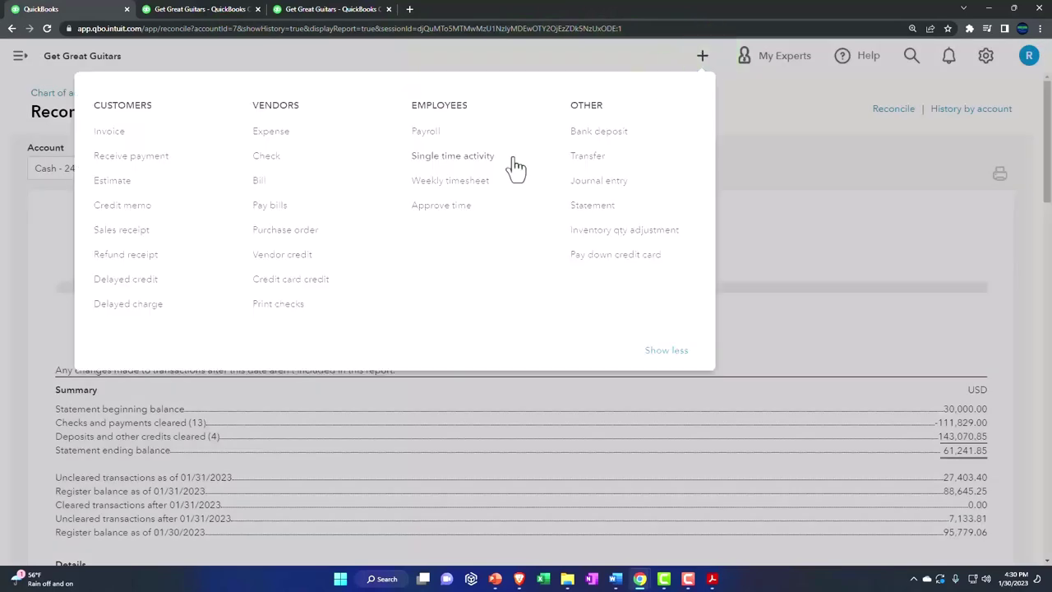
left_click(922, 74)
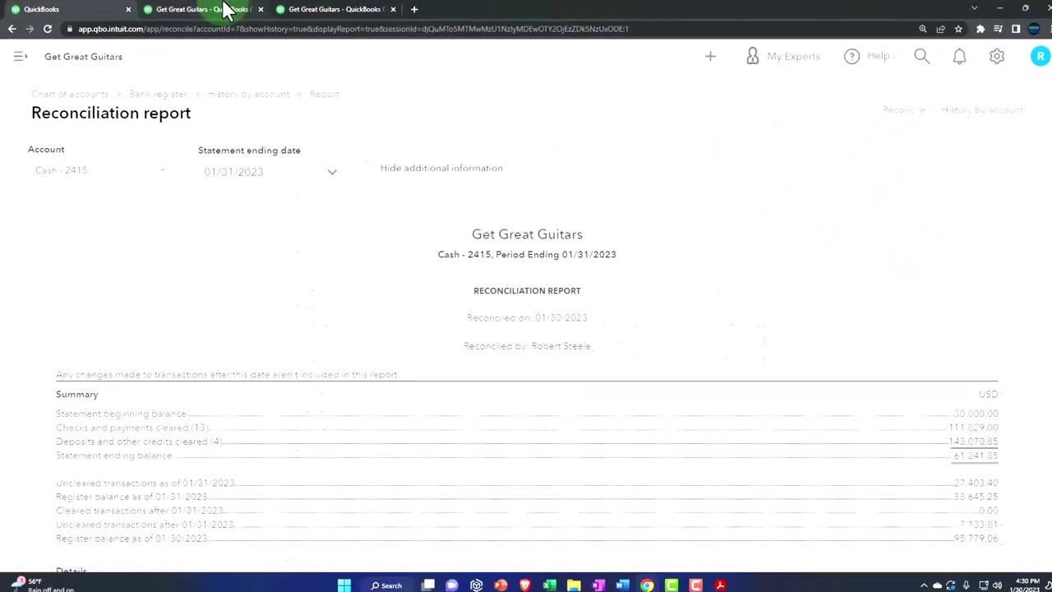
left_click(226, 10)
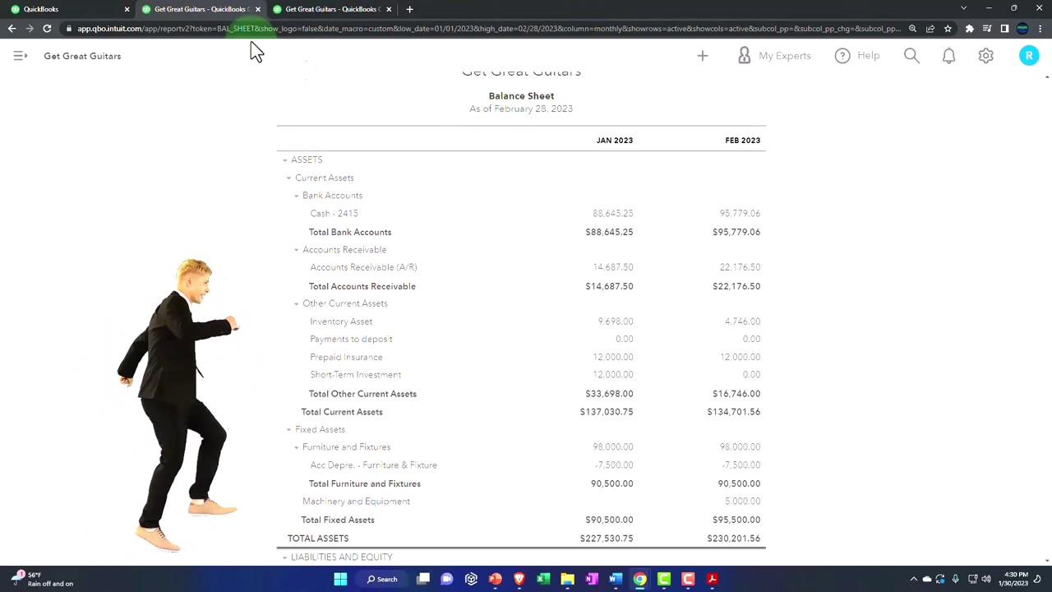
Step: Return to the reconciliation report and review its 61,241.85 statement and 88,645.25 register balances
left_click(95, 10)
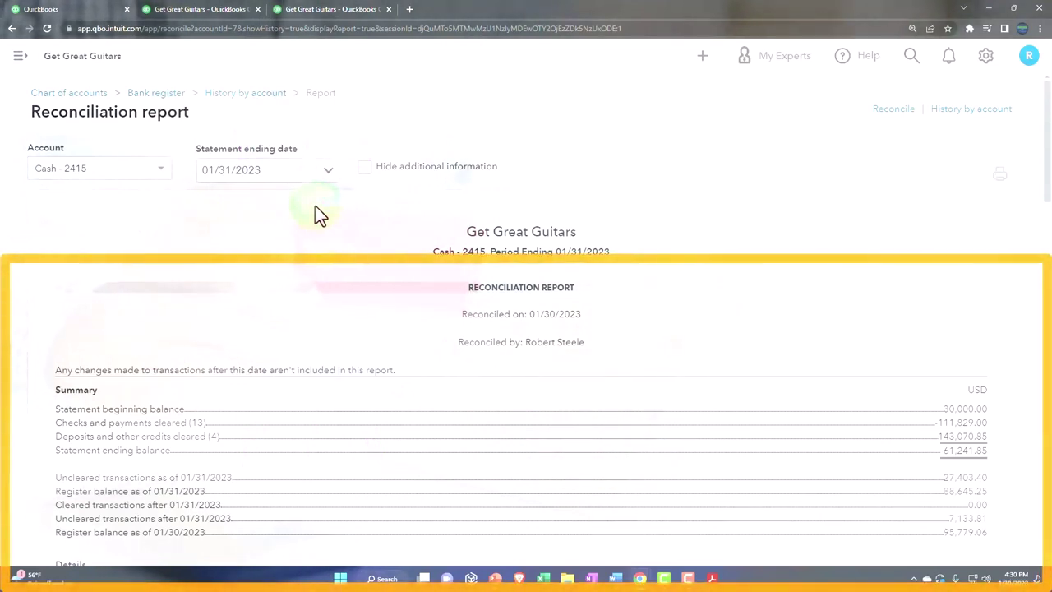
scroll(368, 384, "down", 1)
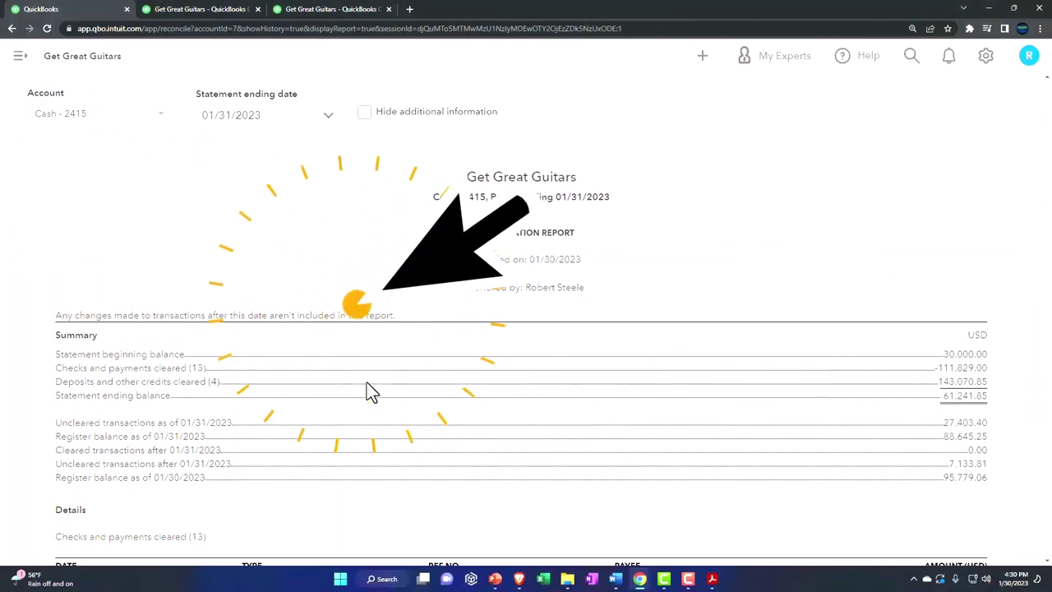
scroll(367, 384, "down", 1)
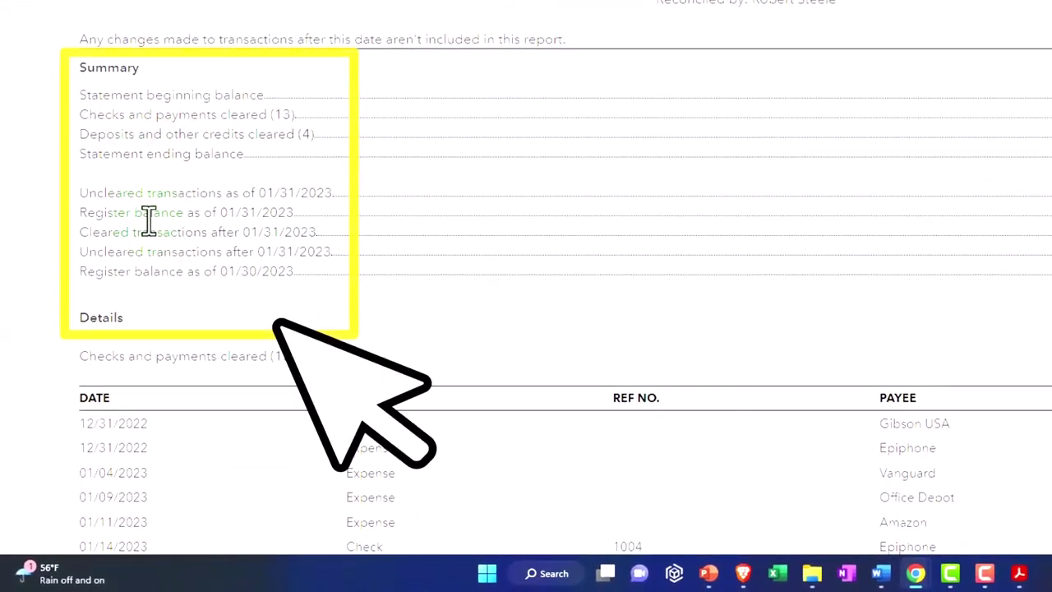
scroll(148, 218, "up", 1)
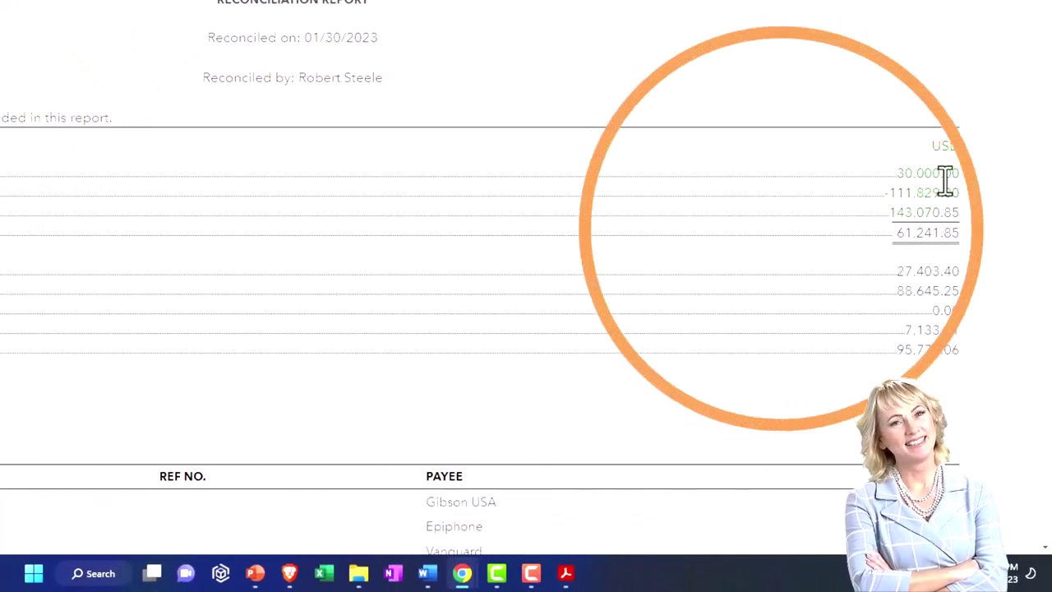
Step: Match the January statement's 61,241.85 balance against the report, then minimise Bank Stmt Jan.pdf
left_click(612, 575)
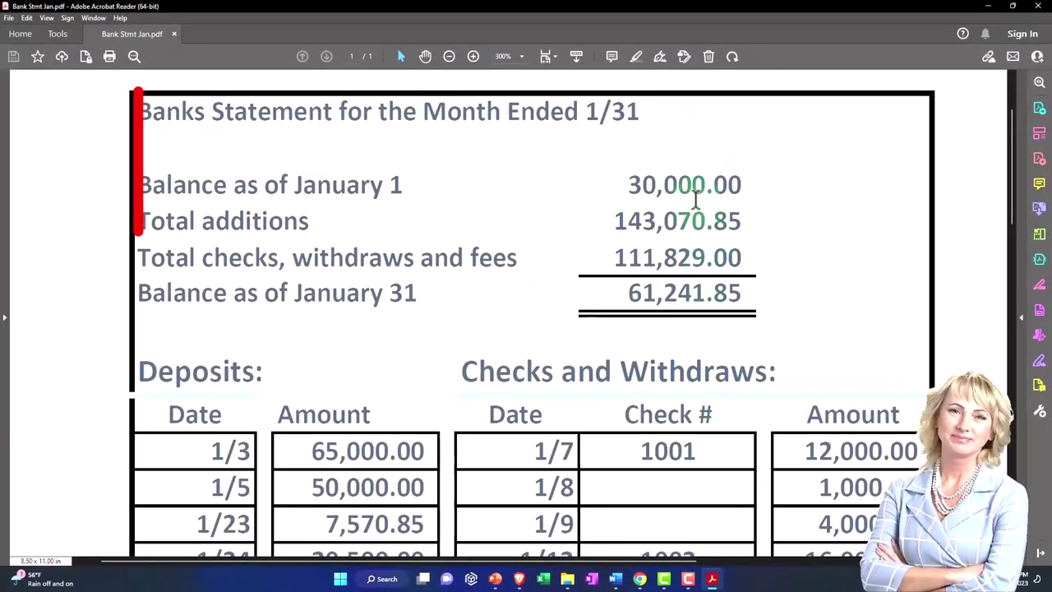
left_click(713, 580)
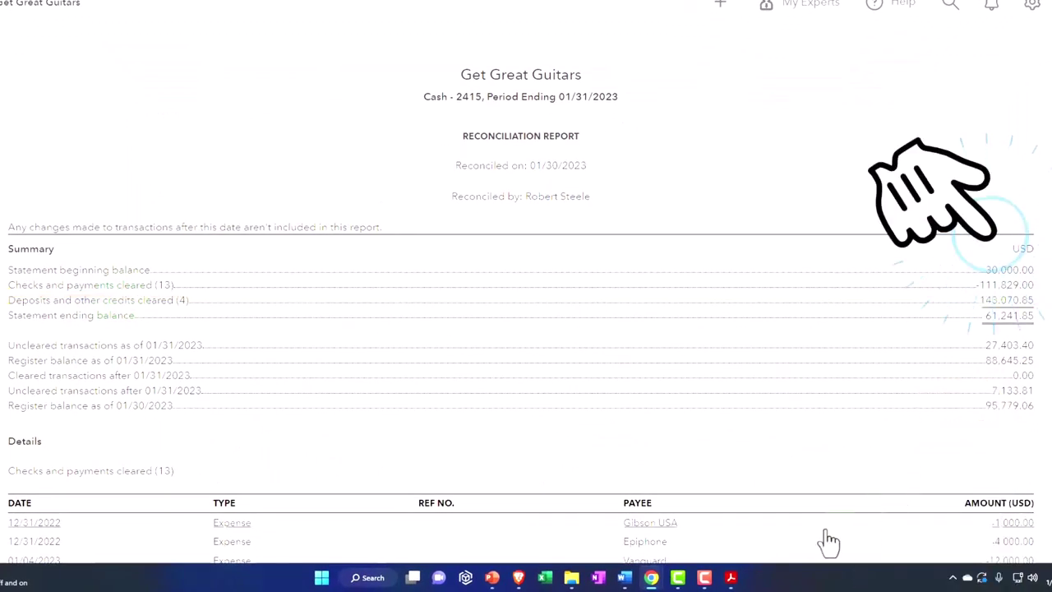
left_click(731, 577)
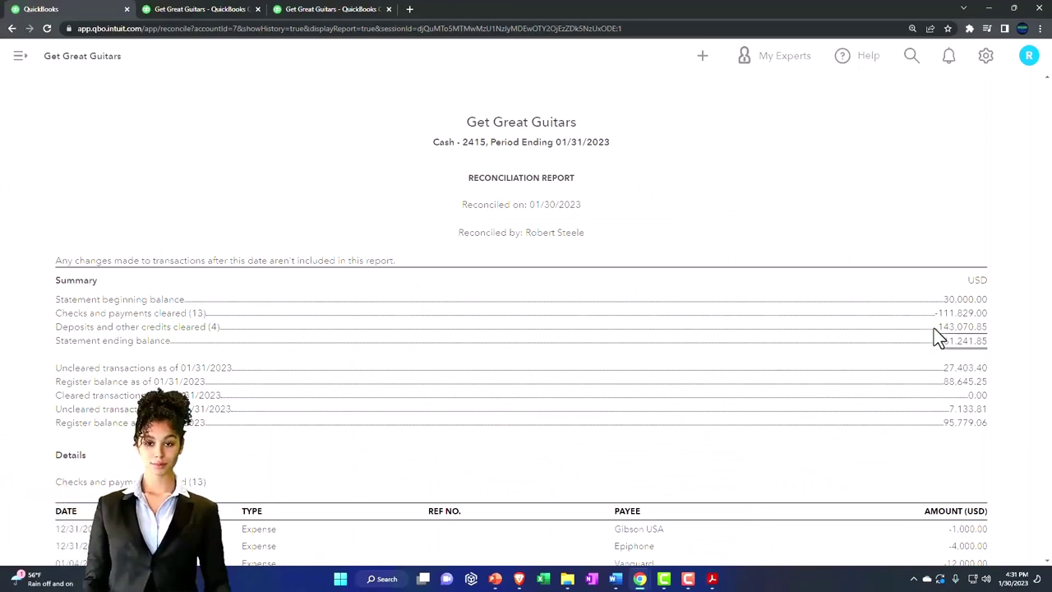
left_click(714, 580)
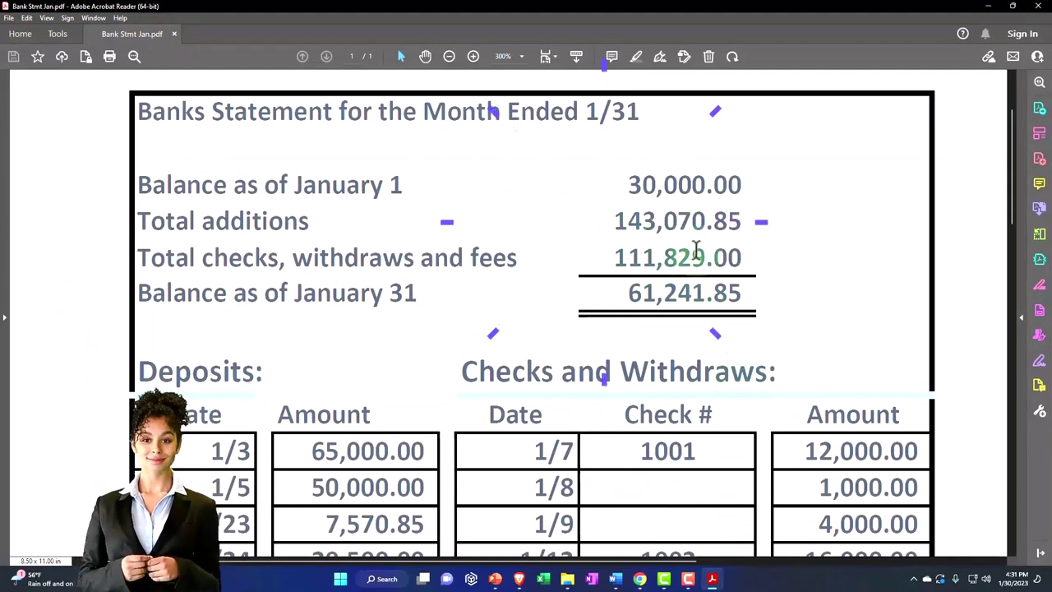
left_click(715, 581)
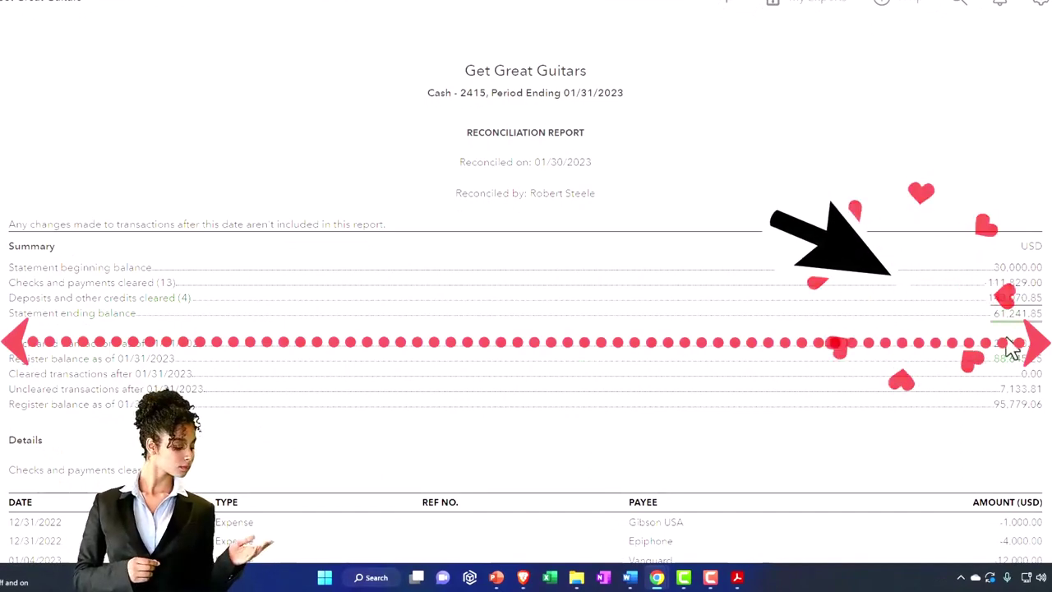
left_click(737, 577)
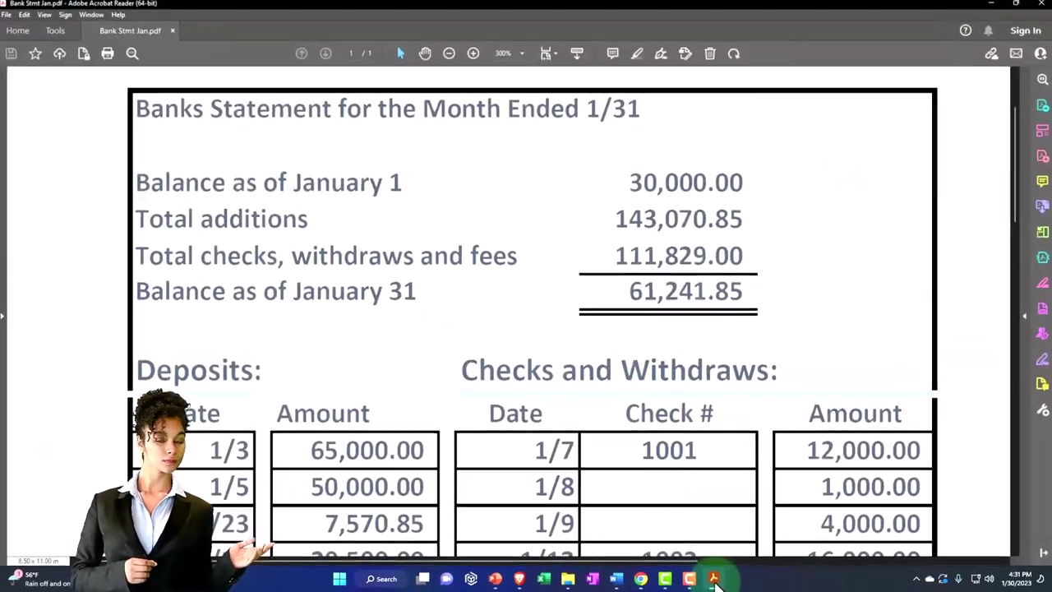
left_click(714, 579)
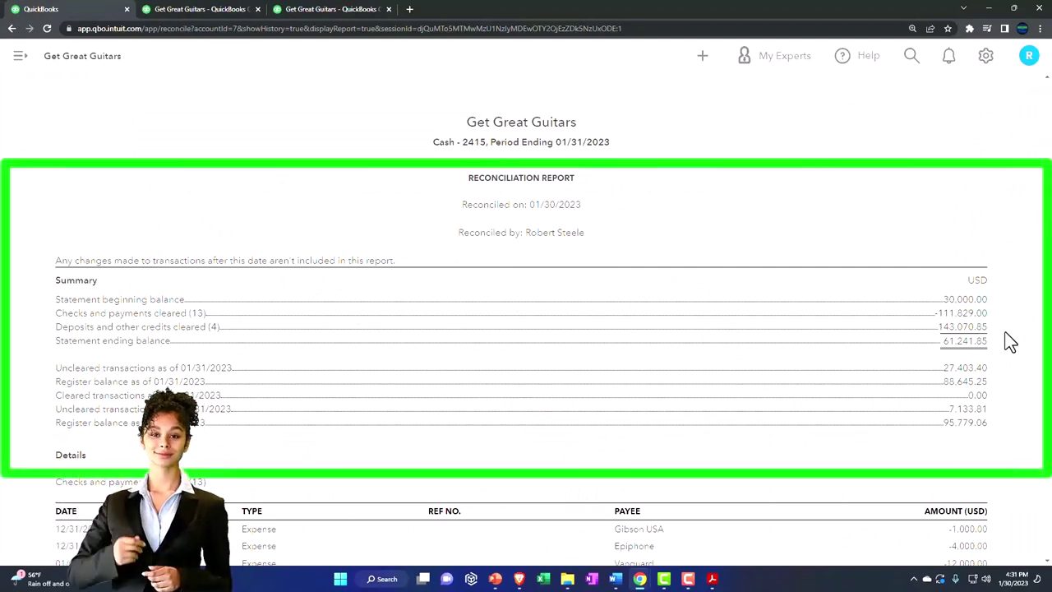
scroll(1003, 329, "down", 1)
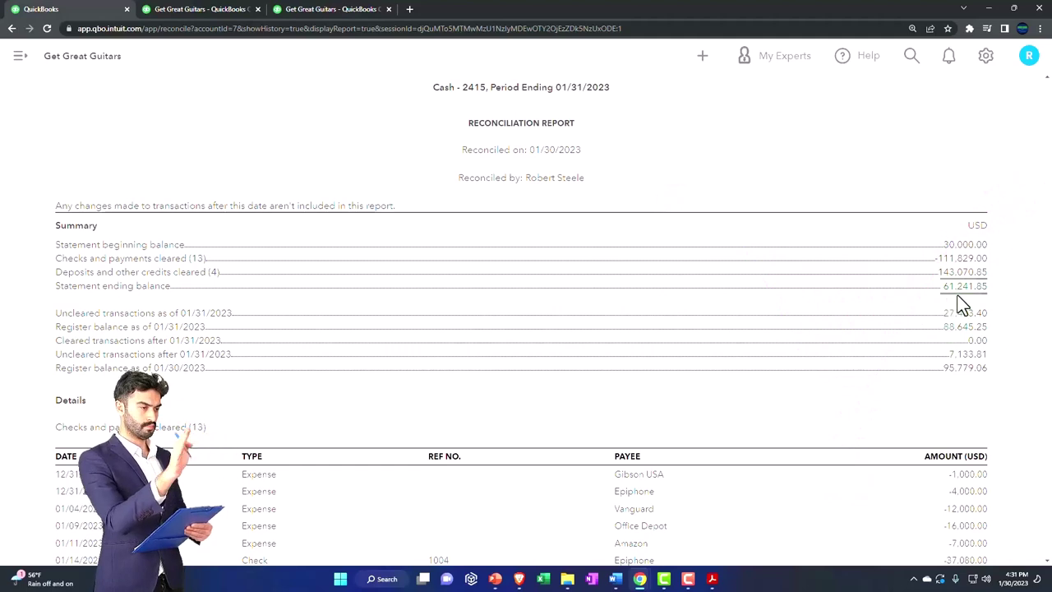
Step: Launch Calculator in keep-on-top mode and position it over the report
left_click(370, 581)
left_click(352, 237)
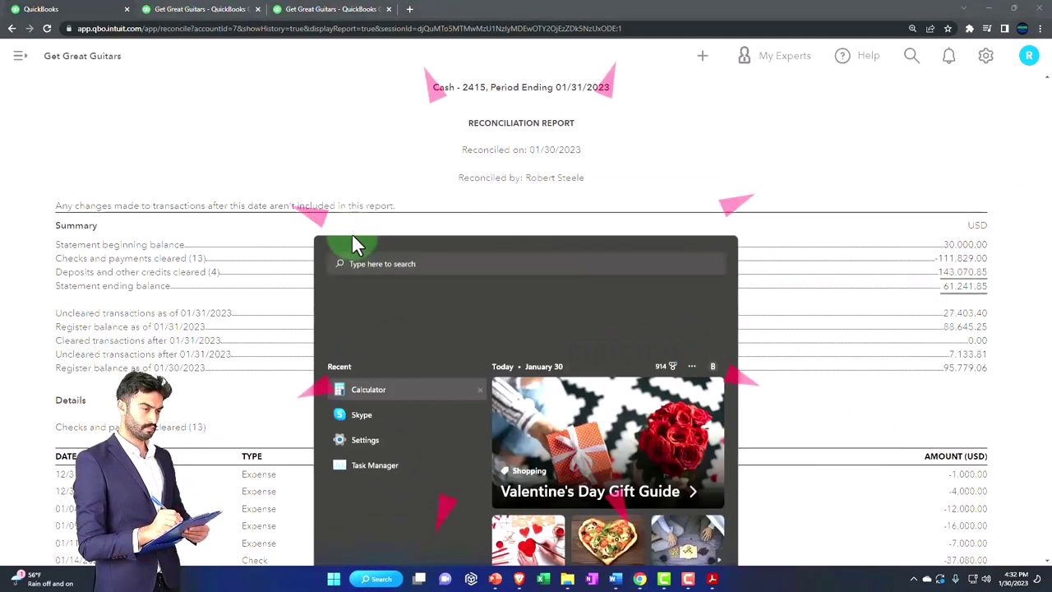
left_click(829, 181)
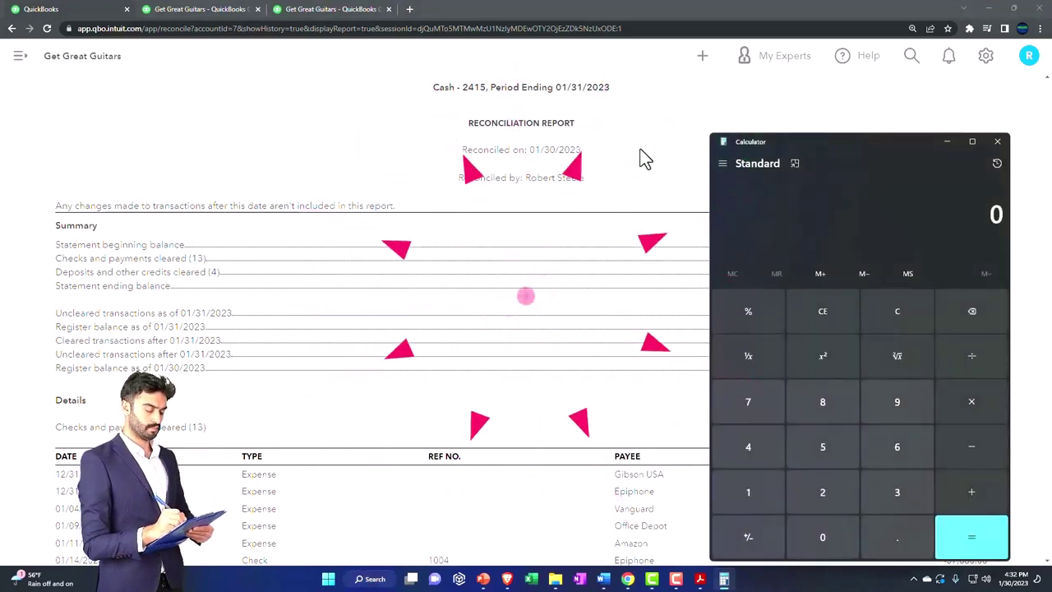
left_click_drag(858, 136, 658, 134)
left_click(597, 156)
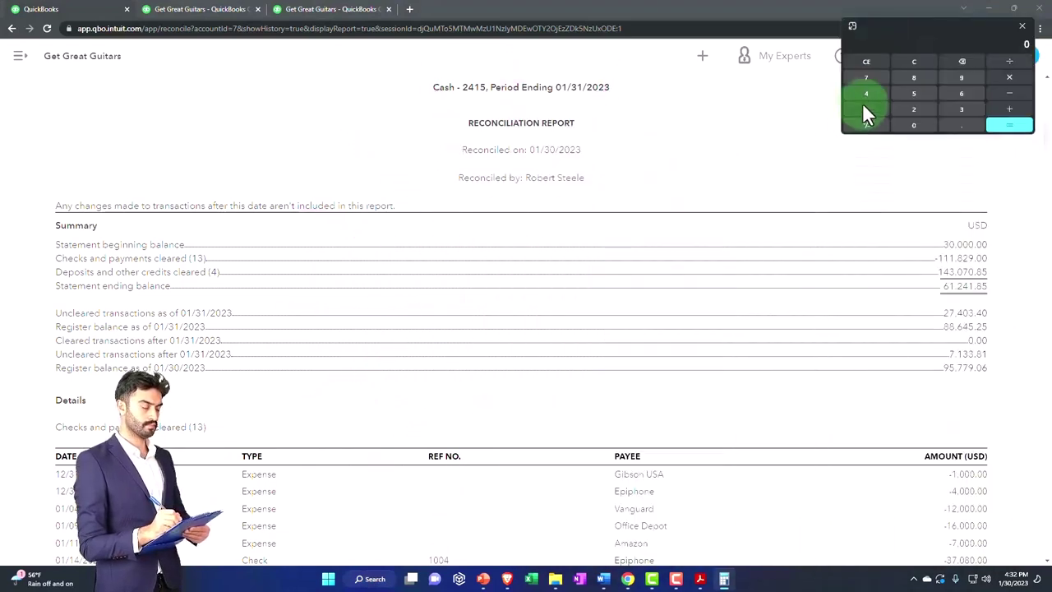
left_click_drag(957, 23, 626, 153)
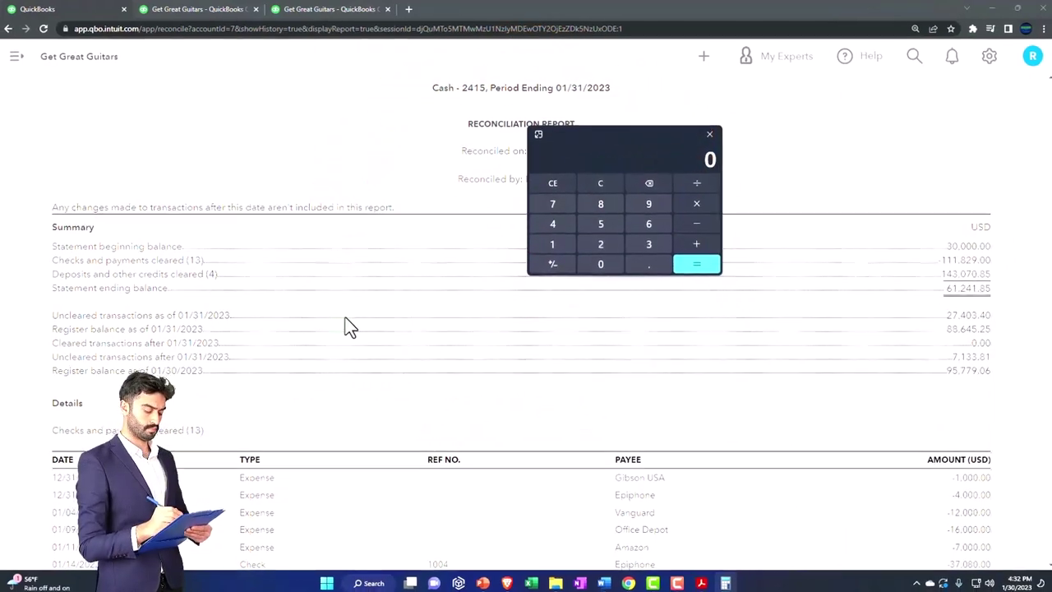
Step: Add 27,403.40 to 61,241.85 for 88,645.25 and compare it with January Balance Sheet cash
type("61")
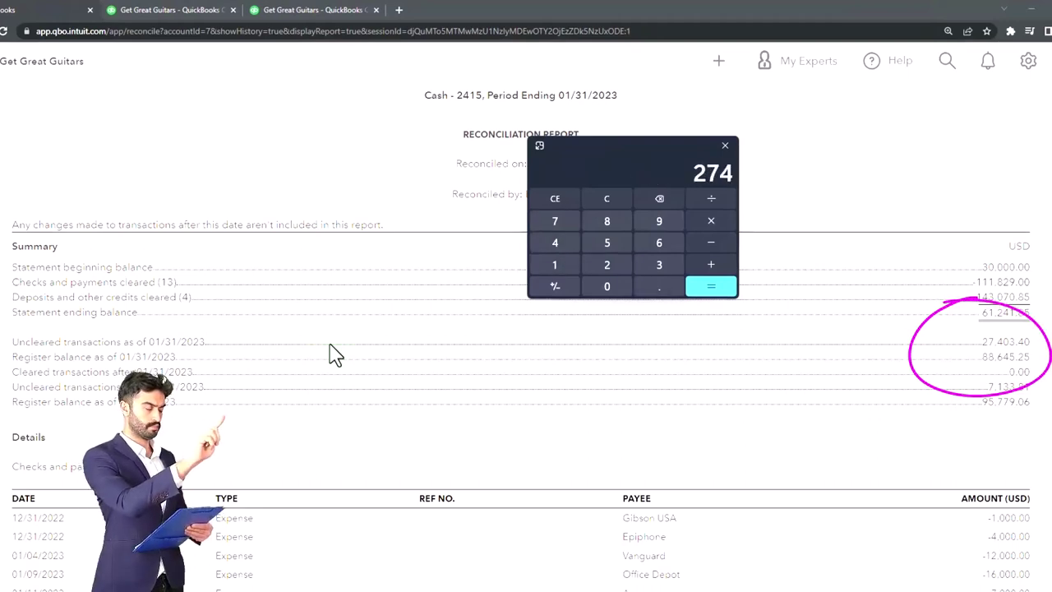
type("403.")
key("Return")
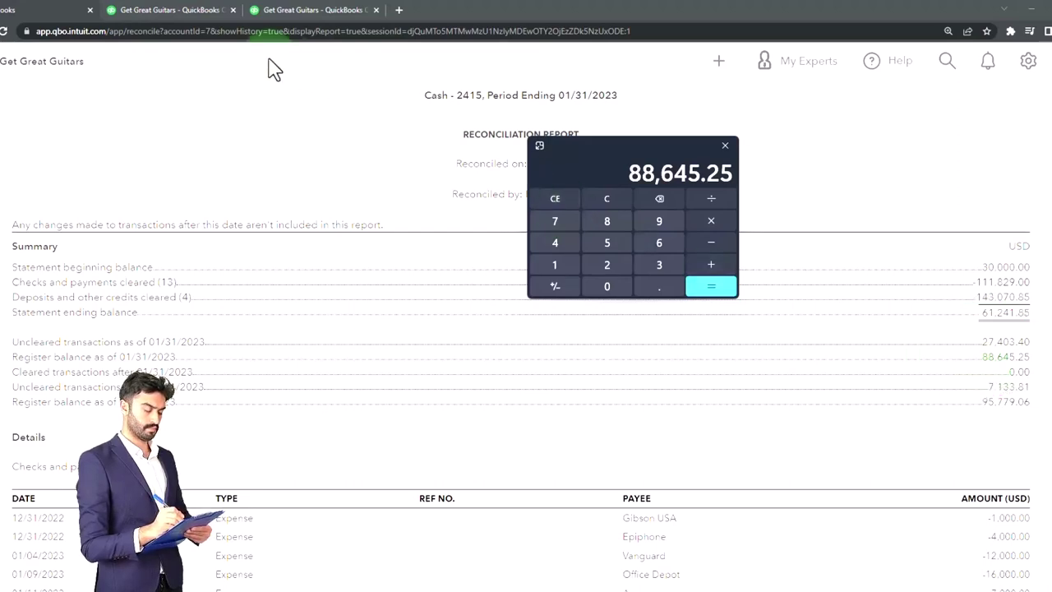
left_click(182, 12)
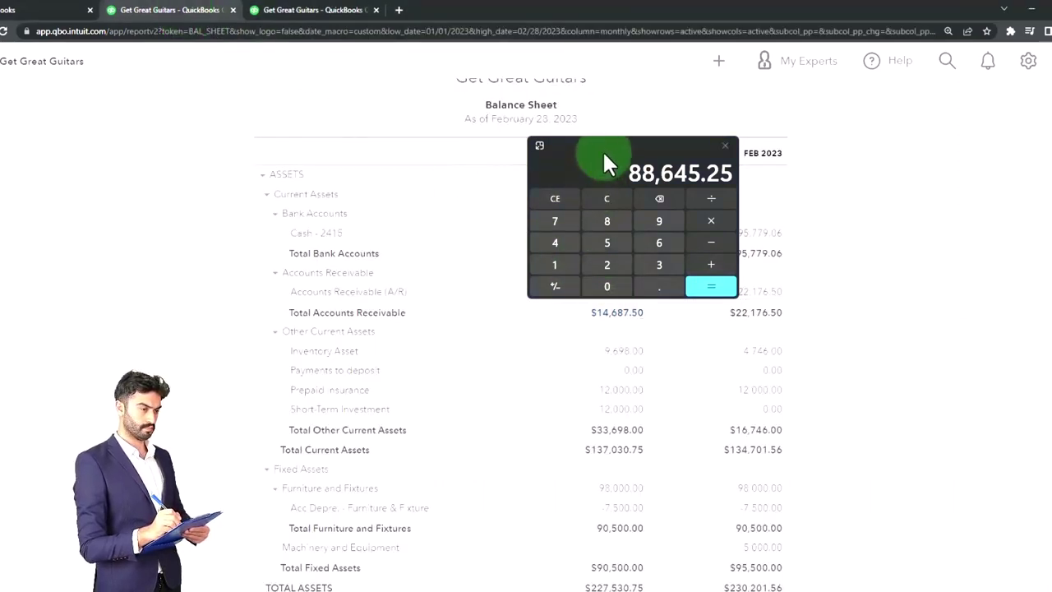
left_click_drag(603, 150, 602, 293)
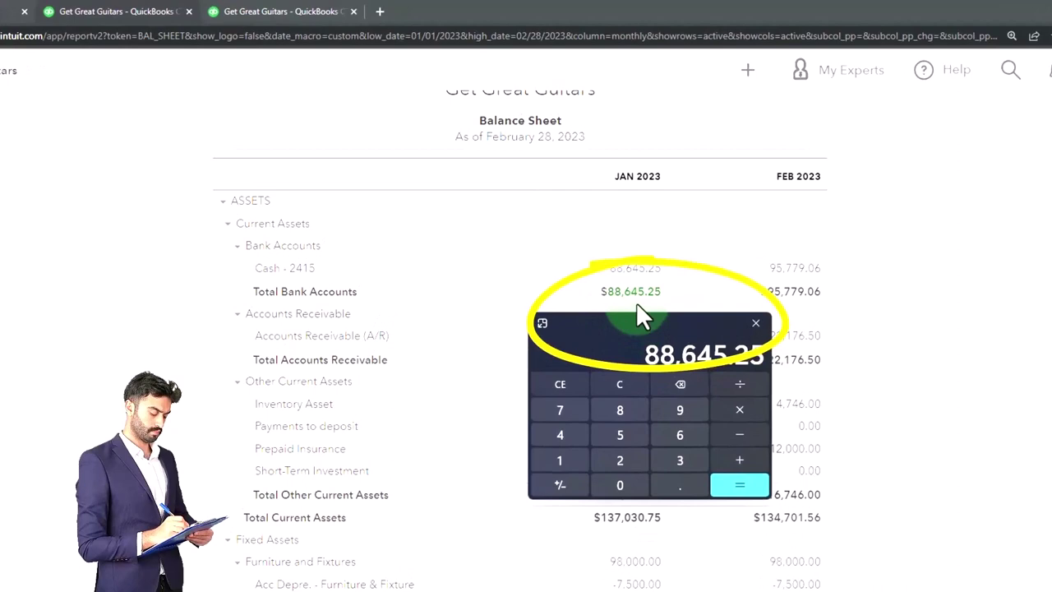
left_click(41, 9)
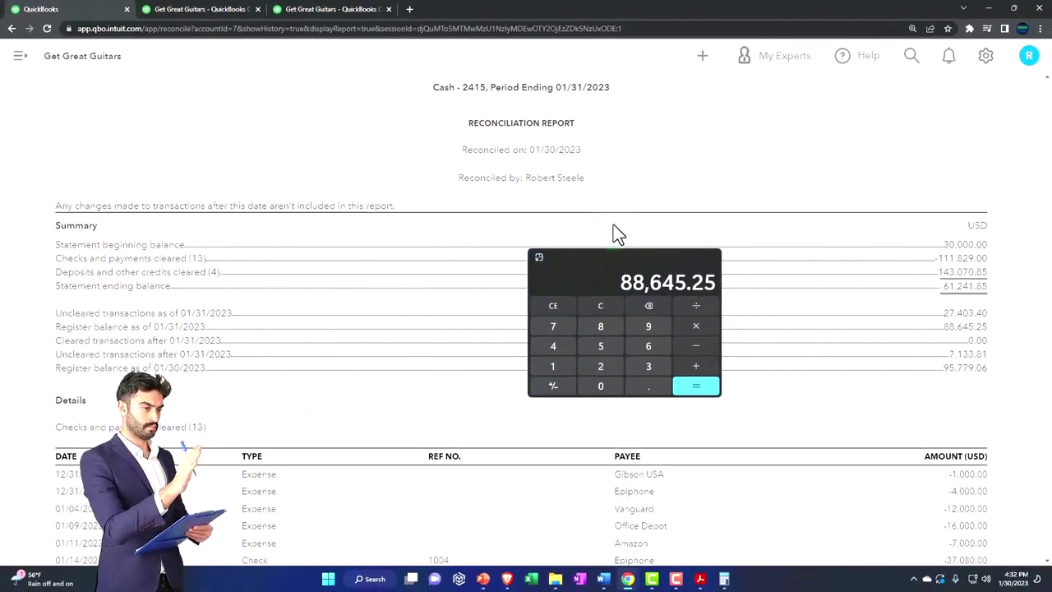
Step: Close Calculator and return to the Balance Sheet showing $88,645.25 for Jan 2023
left_click(616, 273)
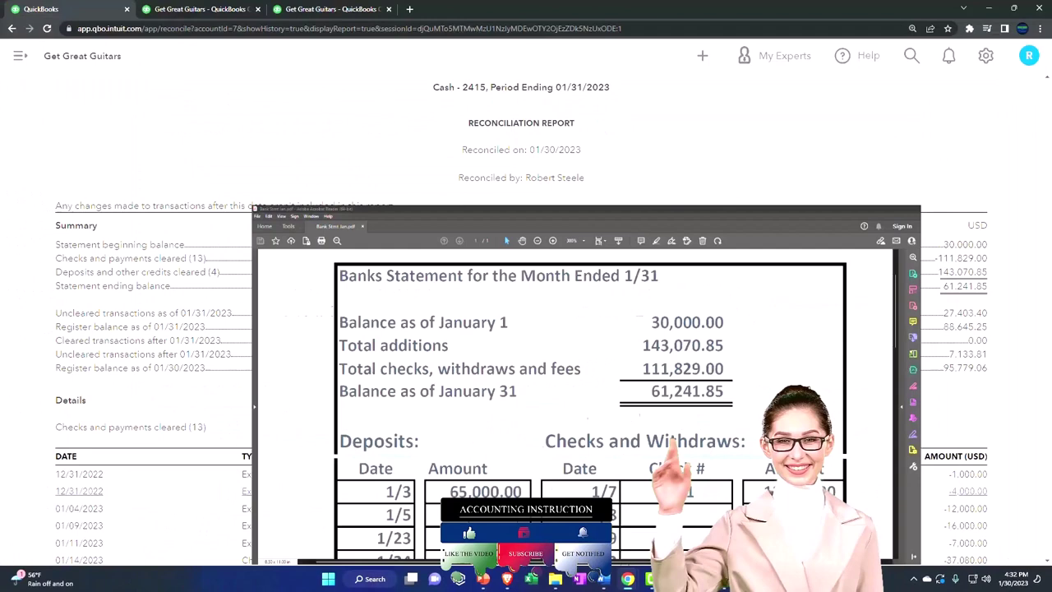
left_click(202, 9)
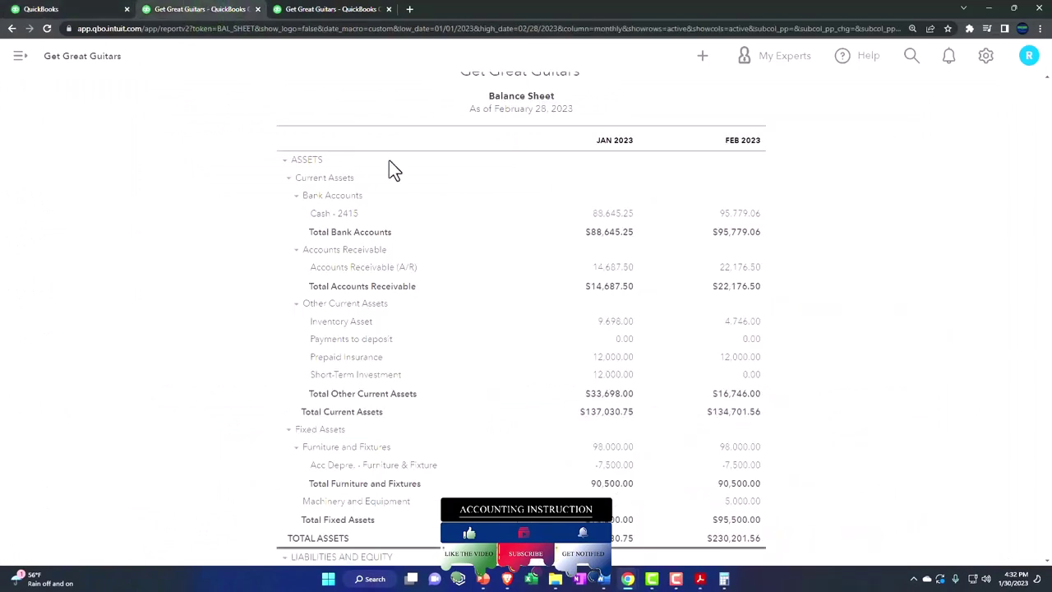
Step: Go back to the Cash - 2415 reconciliation report, whose 95,779.06 register balance matches February
left_click(90, 10)
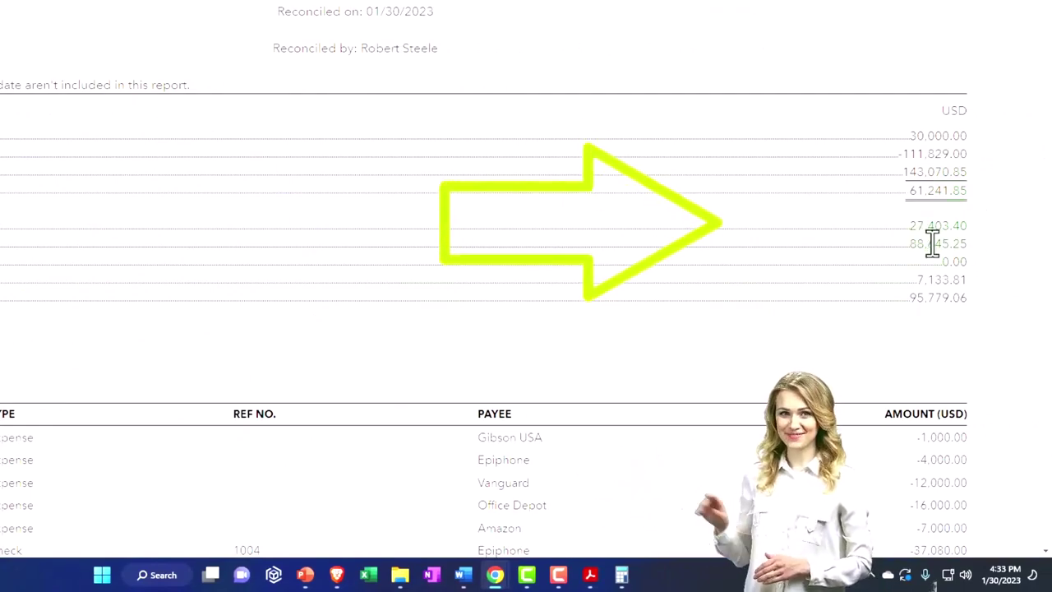
Step: Compare cleared payments 111,829.00 and deposits 143,070.85 with the January bank statement
scroll(591, 432, "down", 6)
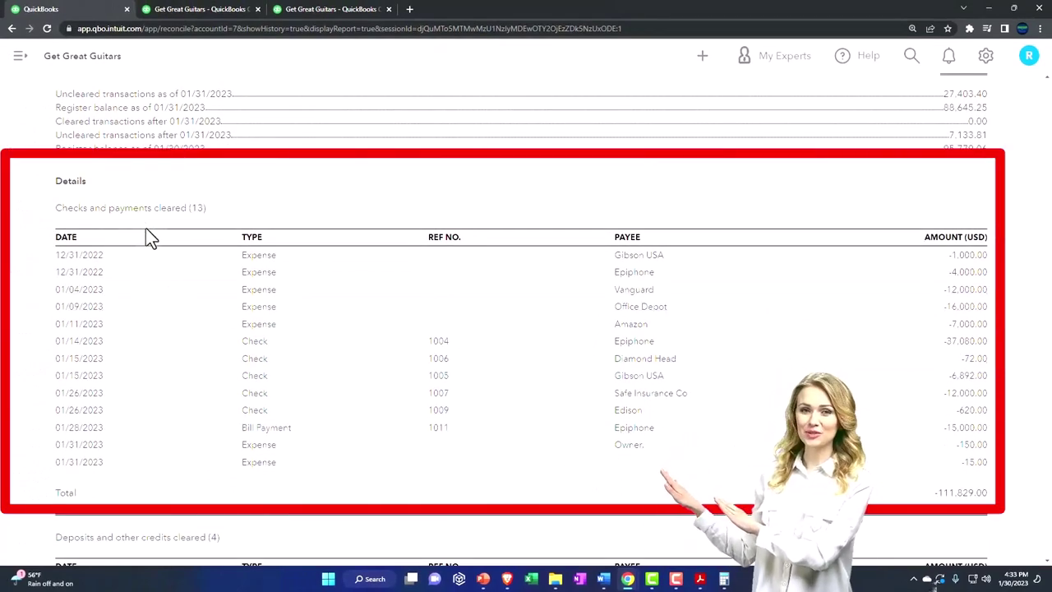
left_click(699, 579)
scroll(493, 458, "down", 3)
scroll(562, 265, "down", 2)
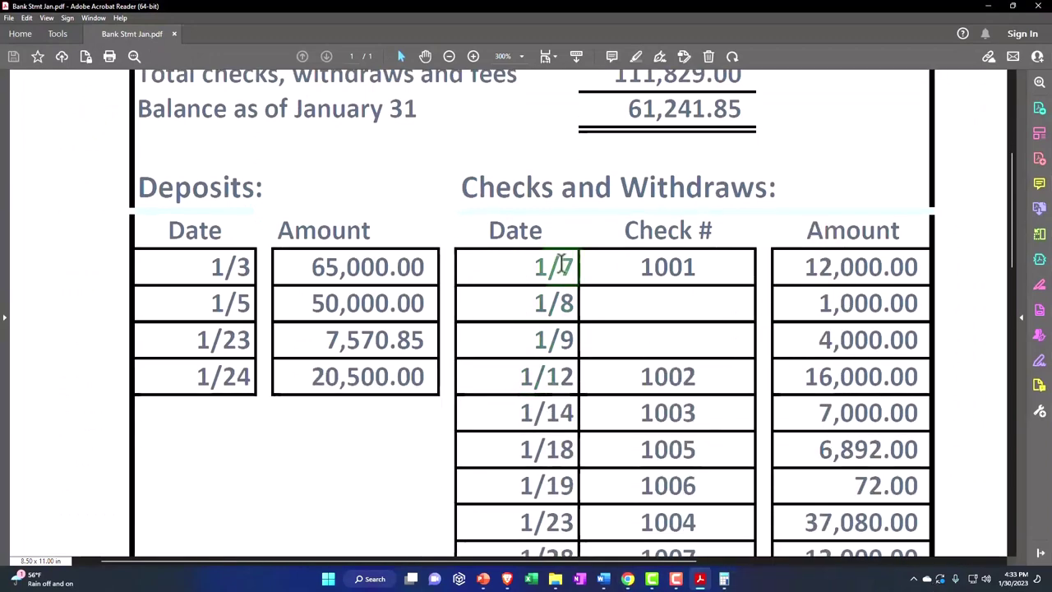
left_click(989, 14)
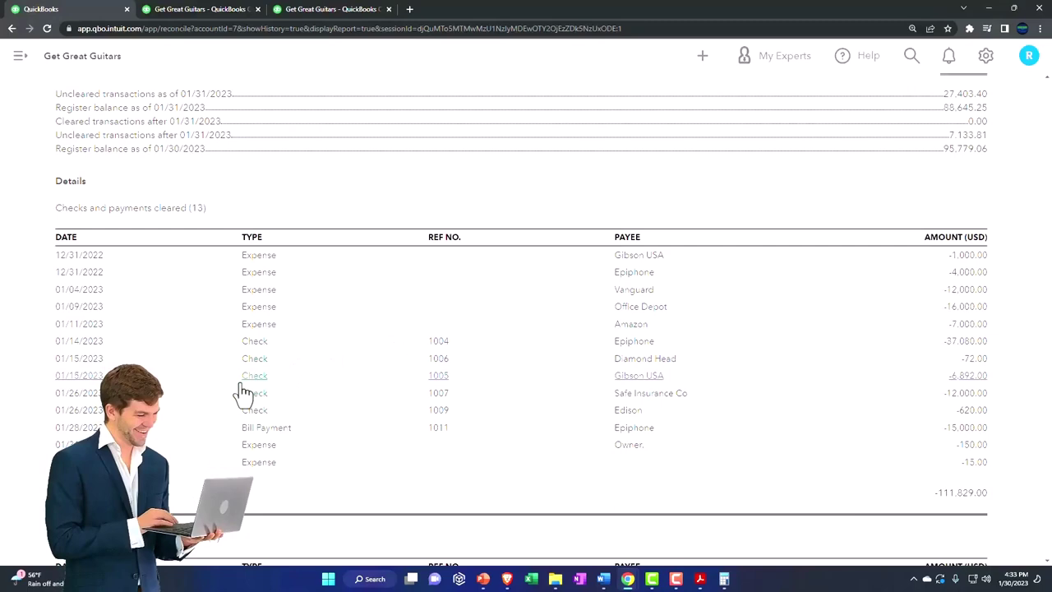
scroll(246, 386, "down", 5)
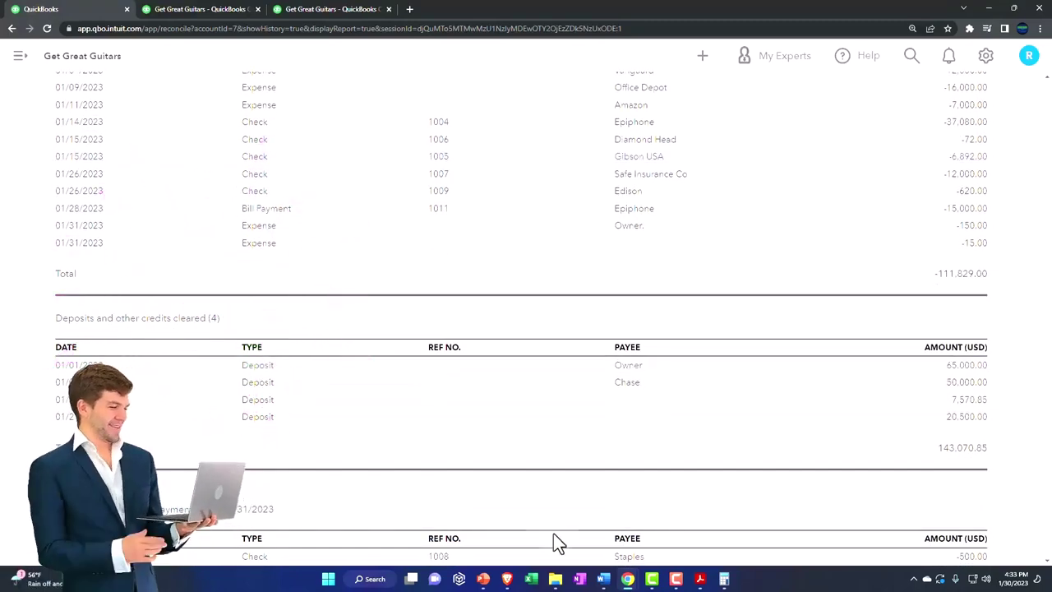
left_click(701, 580)
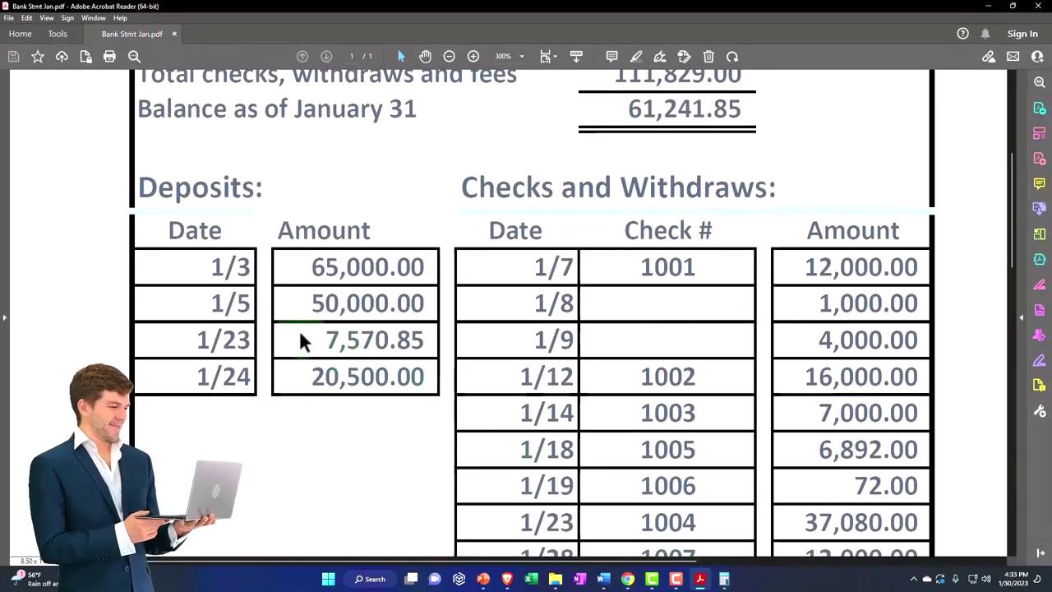
left_click(700, 579)
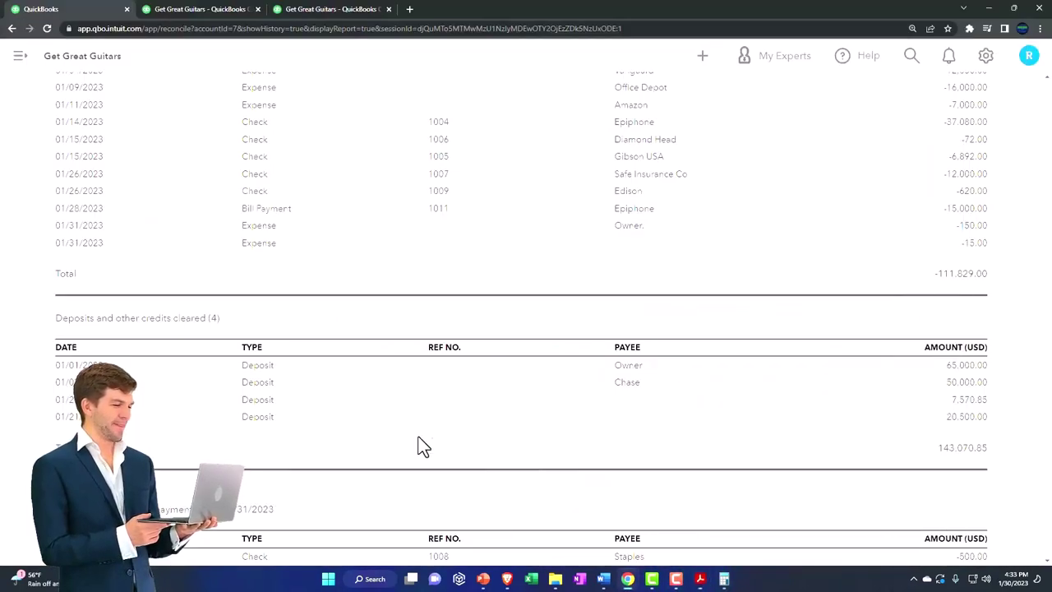
scroll(421, 447, "down", 3)
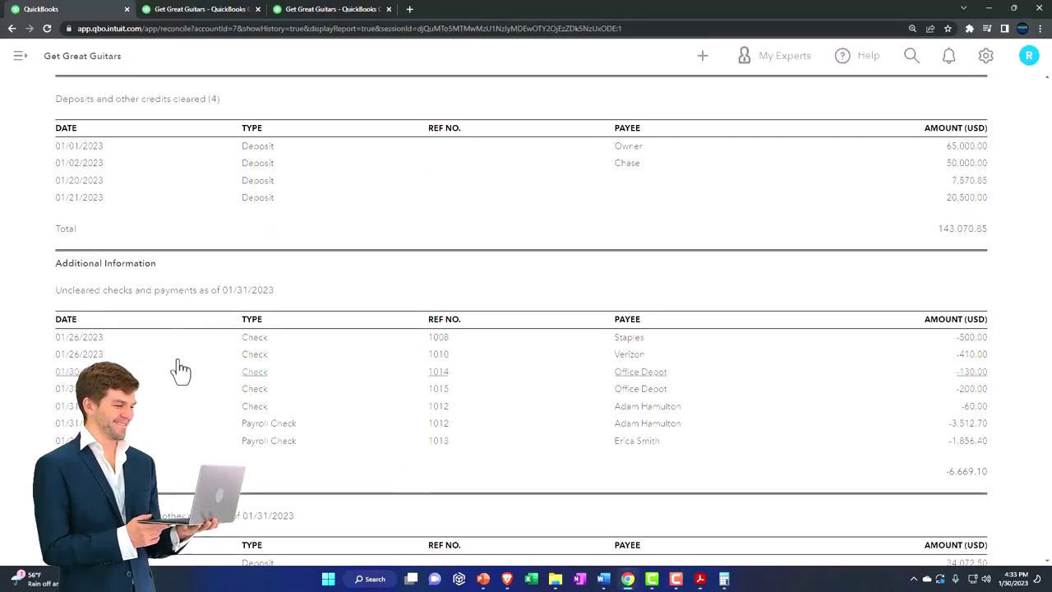
scroll(170, 360, "down", 2)
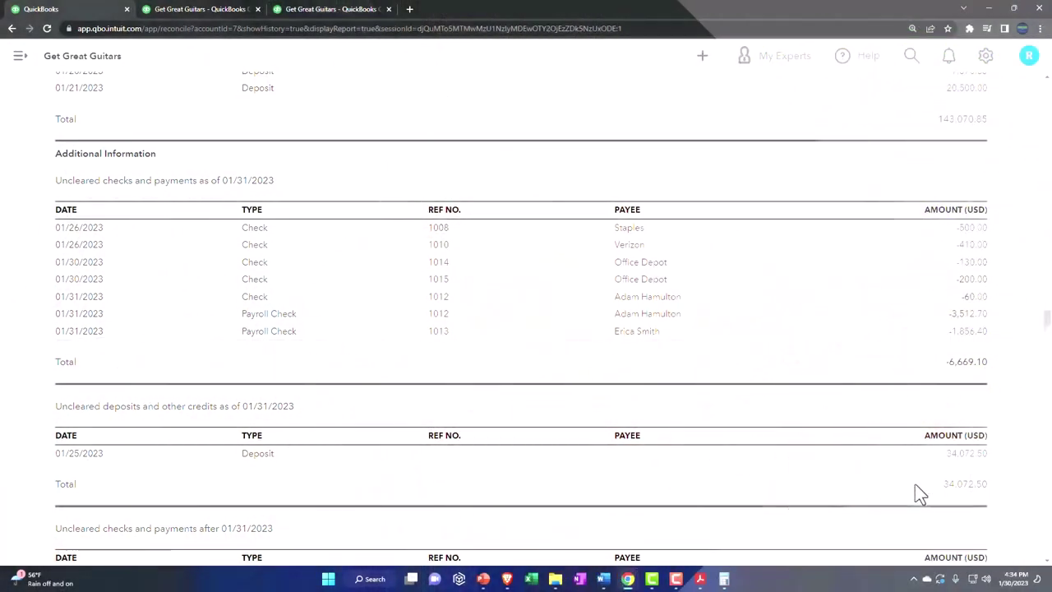
scroll(210, 458, "down", 1)
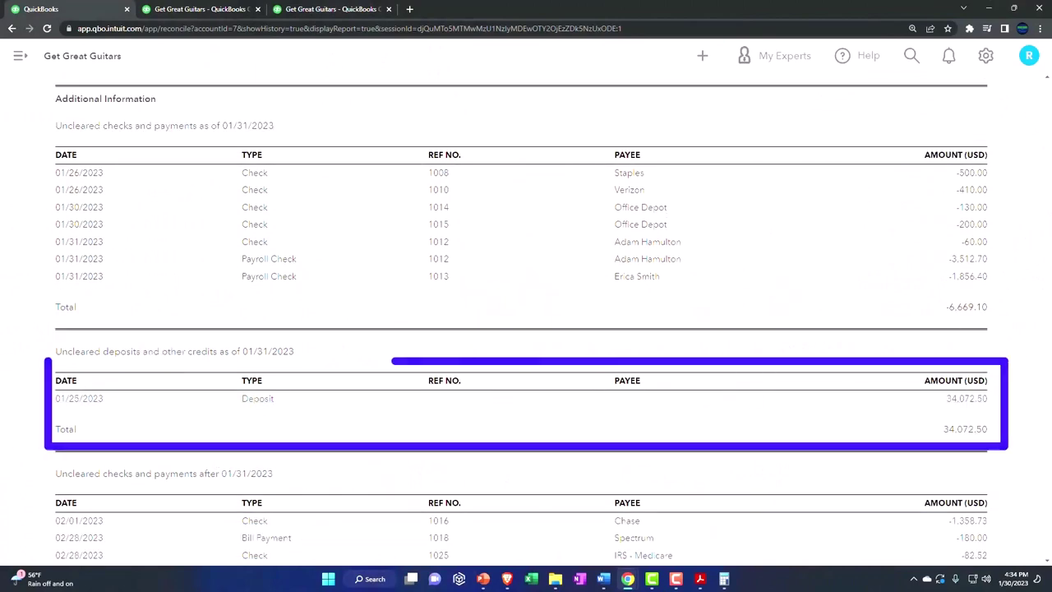
Step: Compute 34,072.50 − 6,669.10 = 27,403.40 uncleared in Calculator, then move Calculator off the report
left_click(725, 579)
left_click(677, 223)
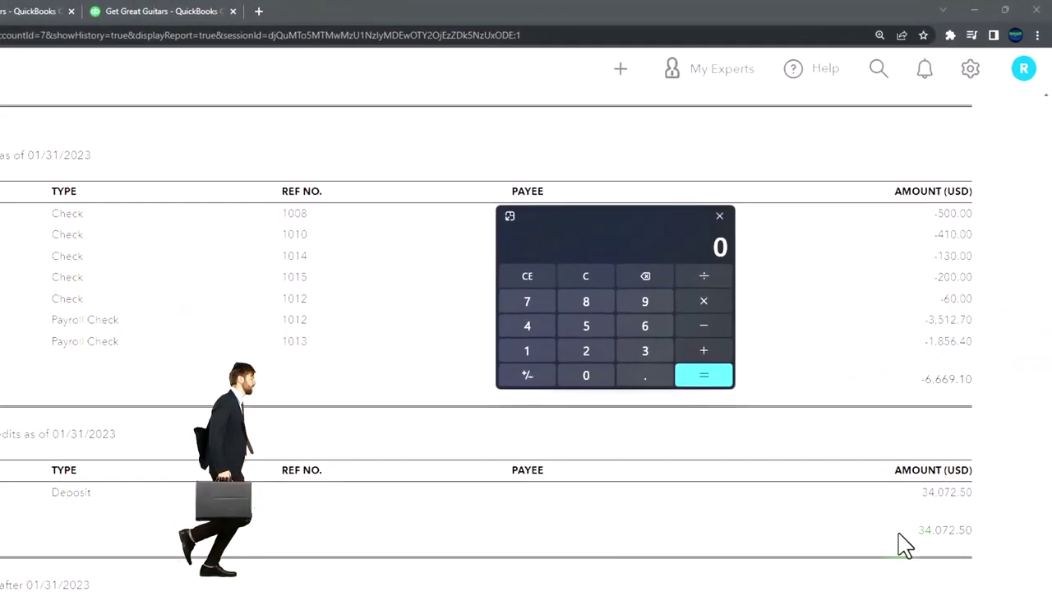
type("34072")
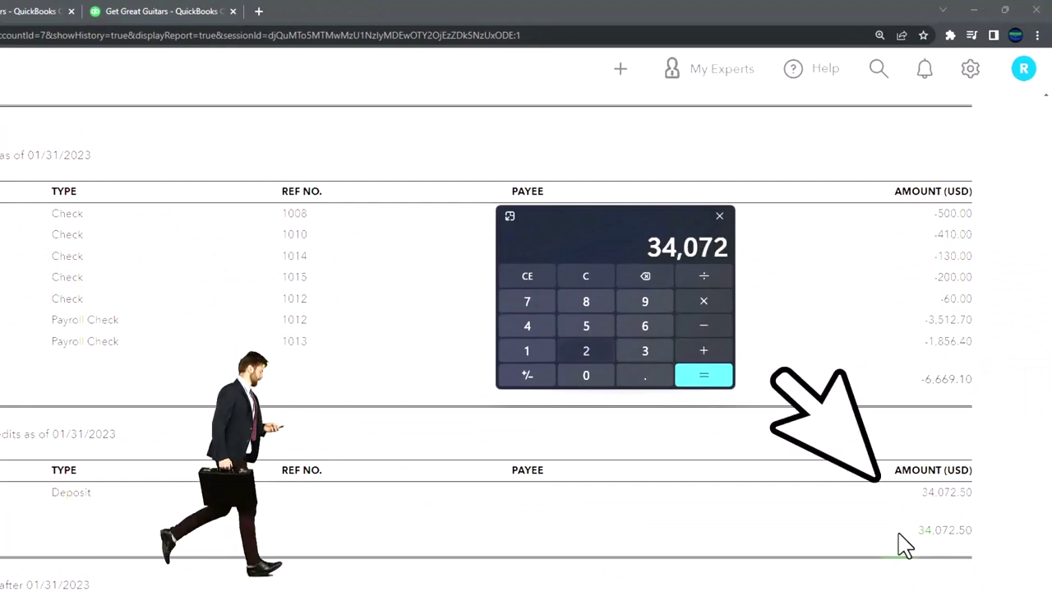
type(".5")
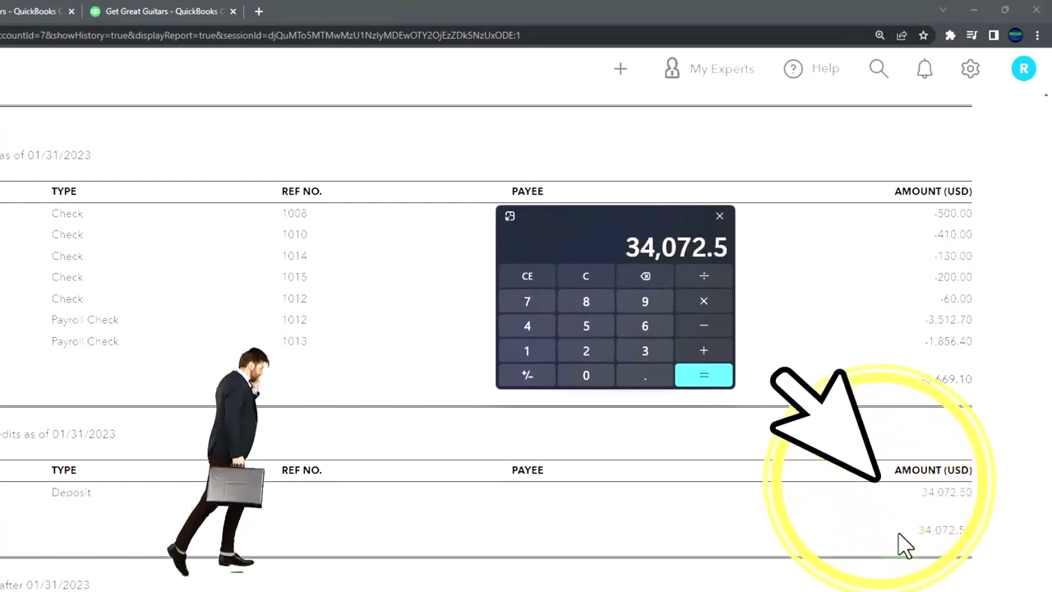
type("-66")
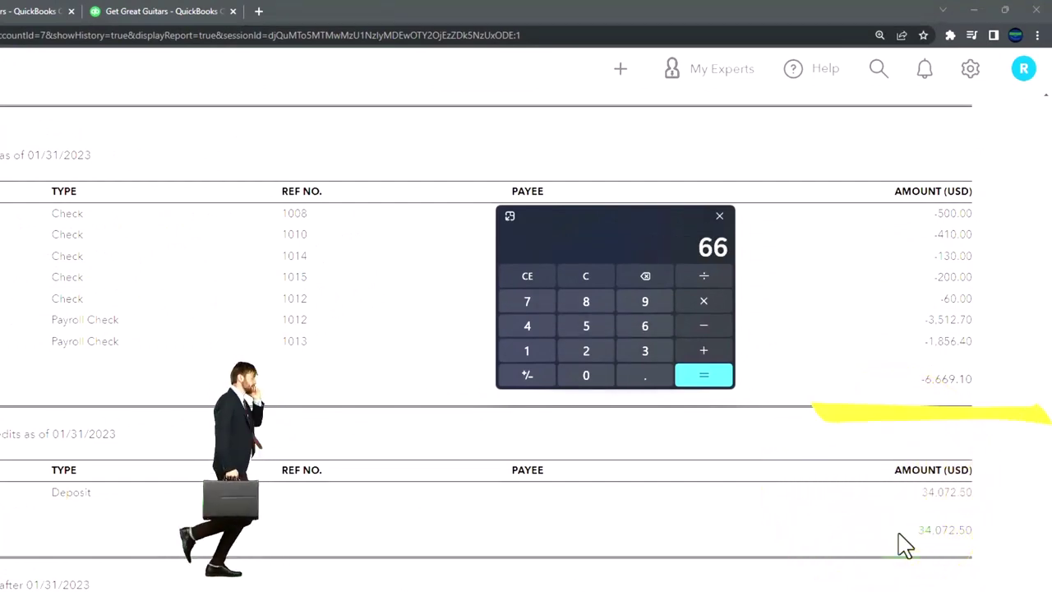
key("Return")
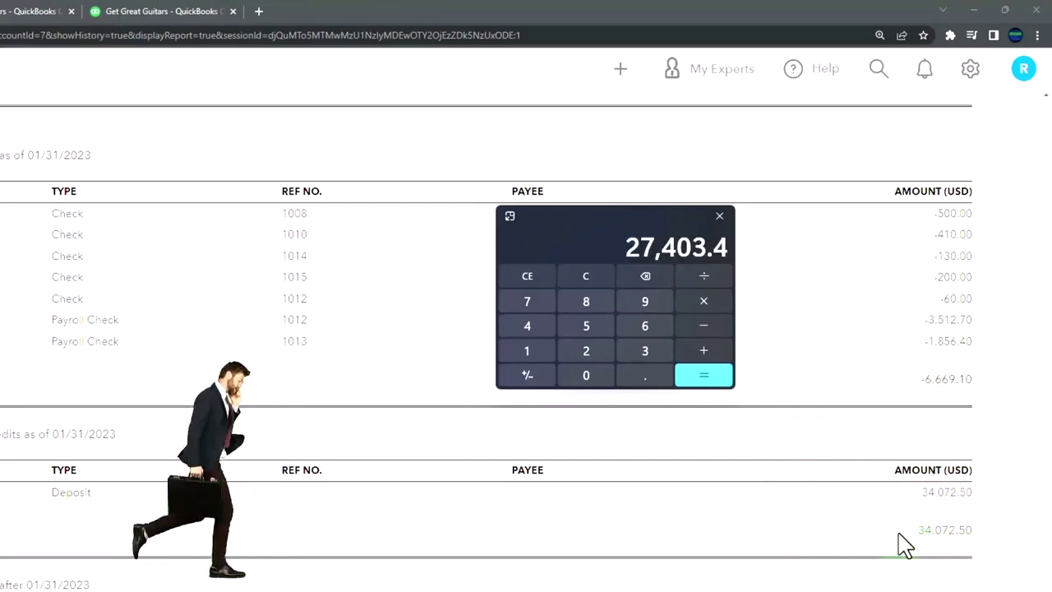
scroll(689, 584, "up", 10)
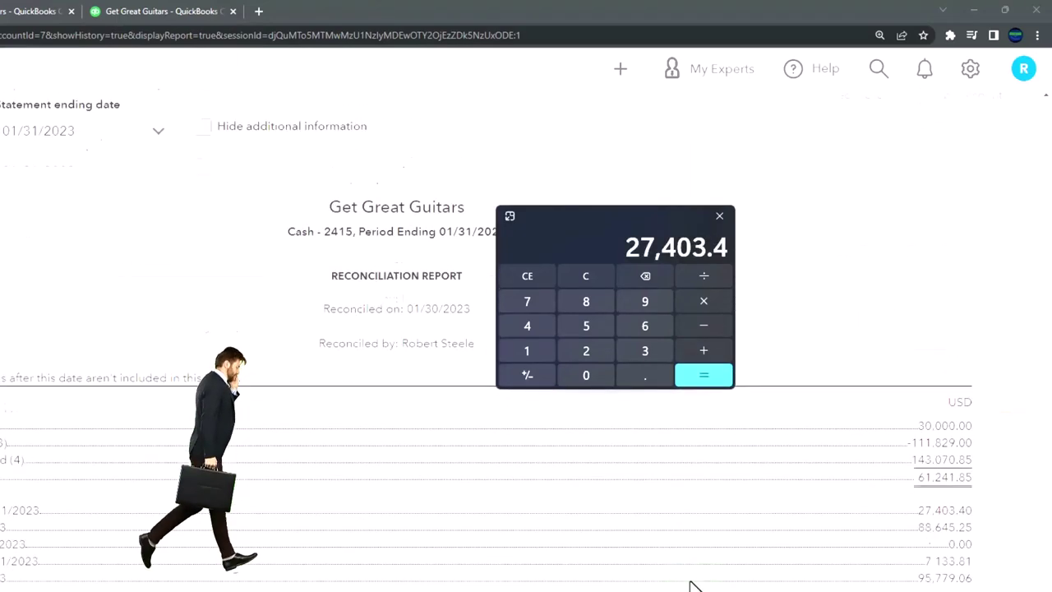
scroll(689, 583, "down", 1)
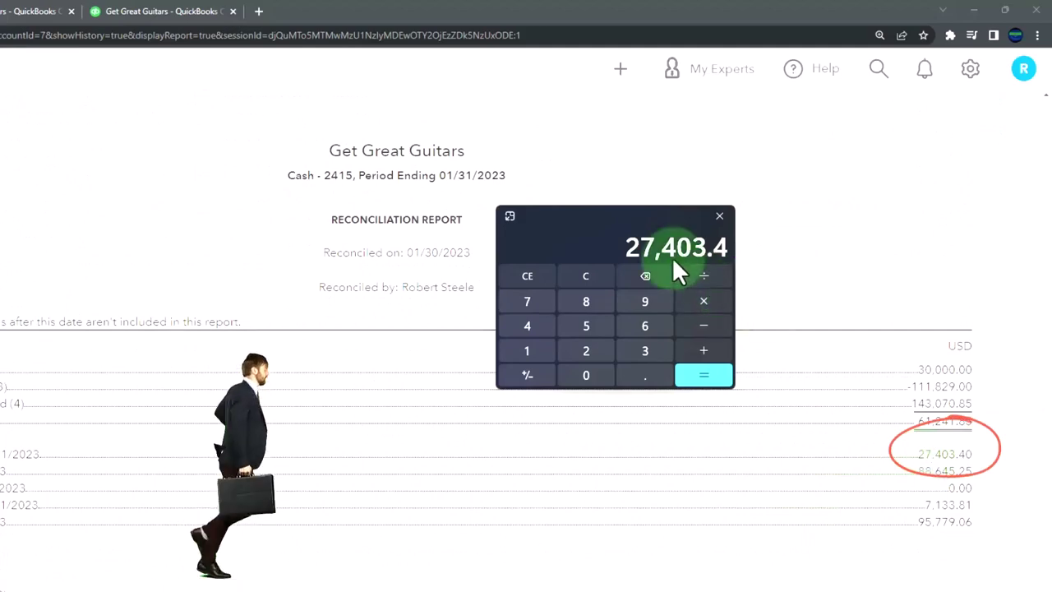
left_click_drag(596, 231, 1051, 296)
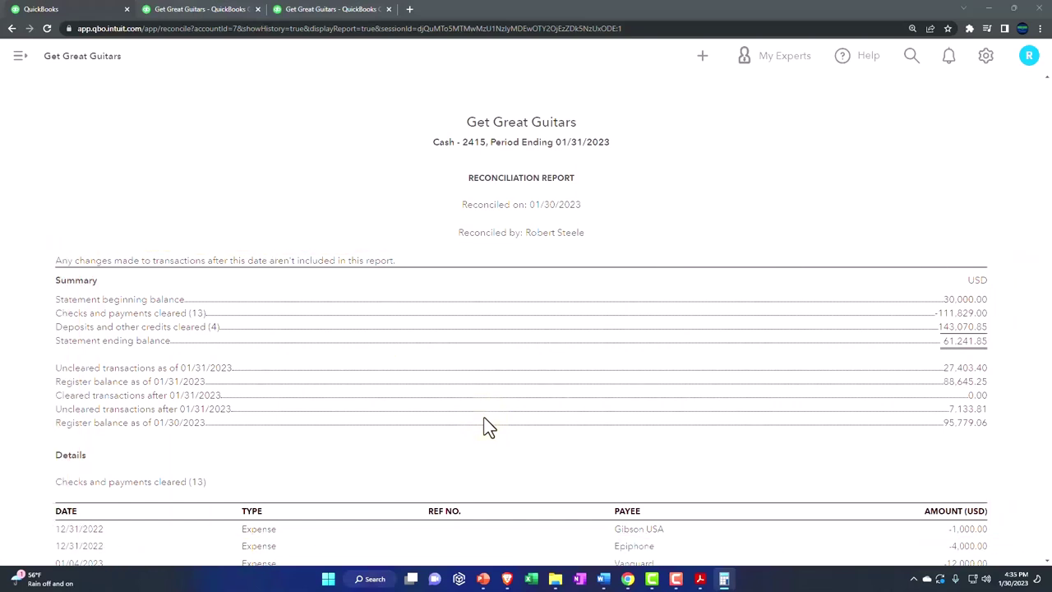
scroll(486, 426, "down", 4)
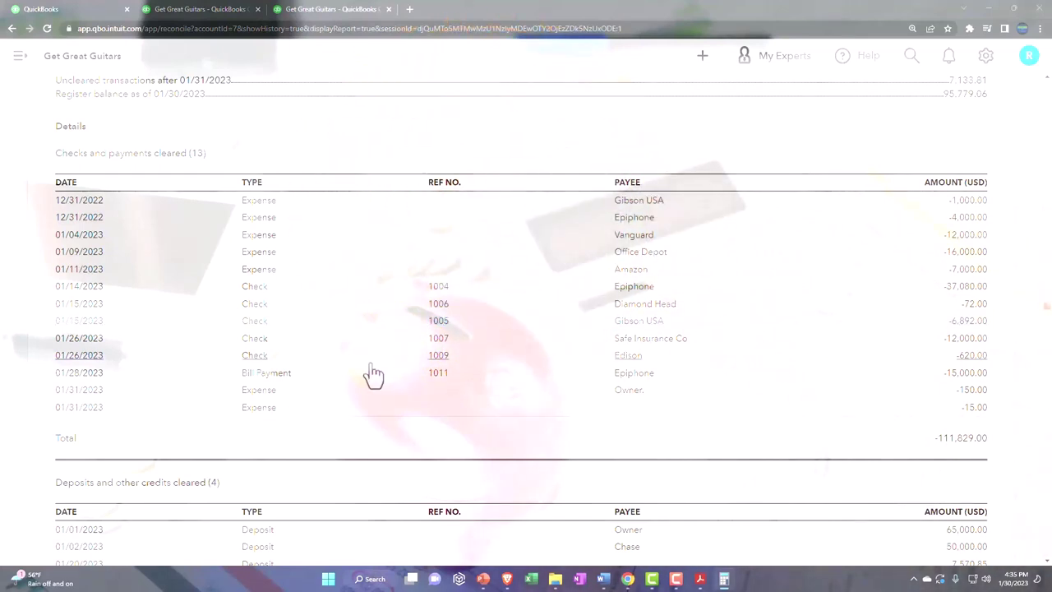
scroll(183, 436, "up", 5)
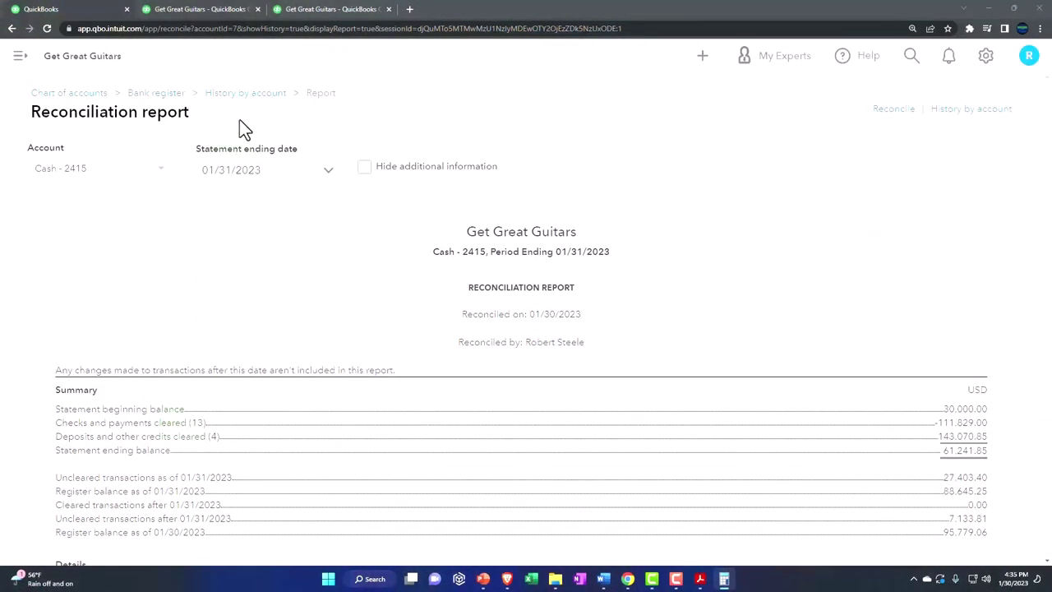
Step: Go via the History by account breadcrumb and Accounting menu to the Reconciliation summary
left_click(241, 96)
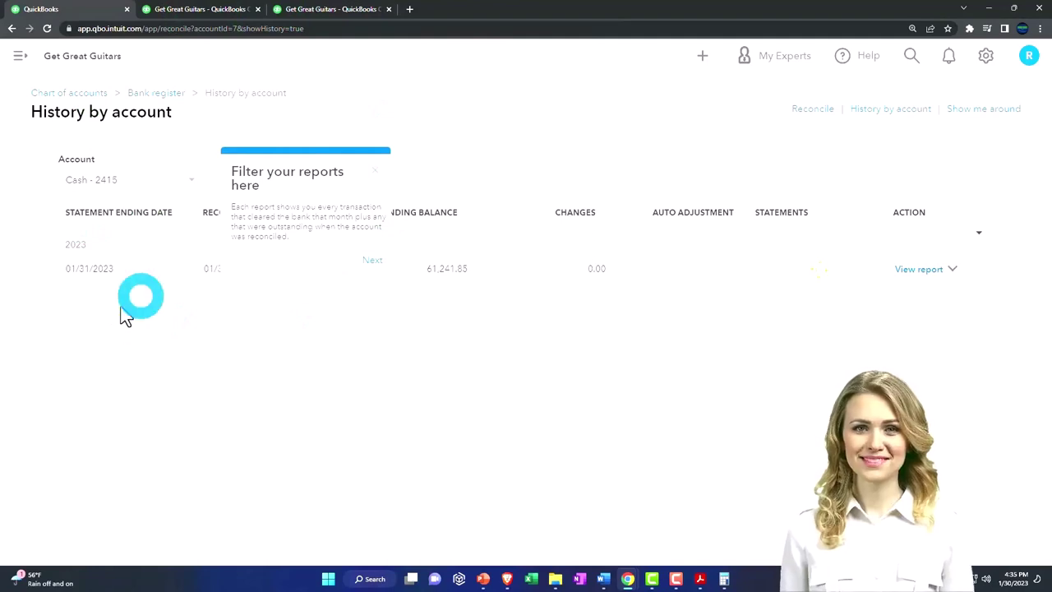
left_click(20, 56)
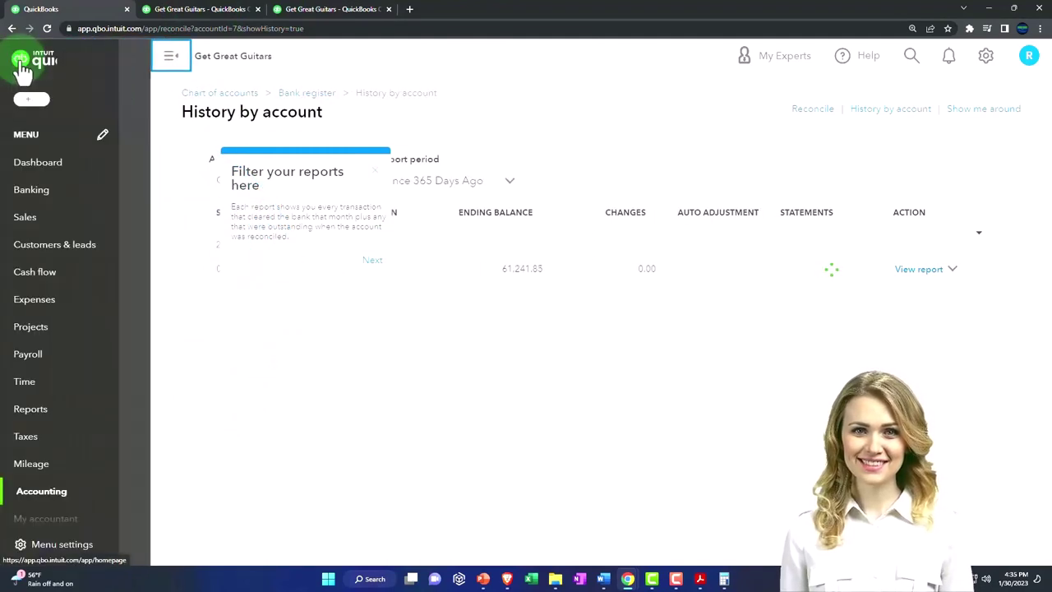
left_click(38, 492)
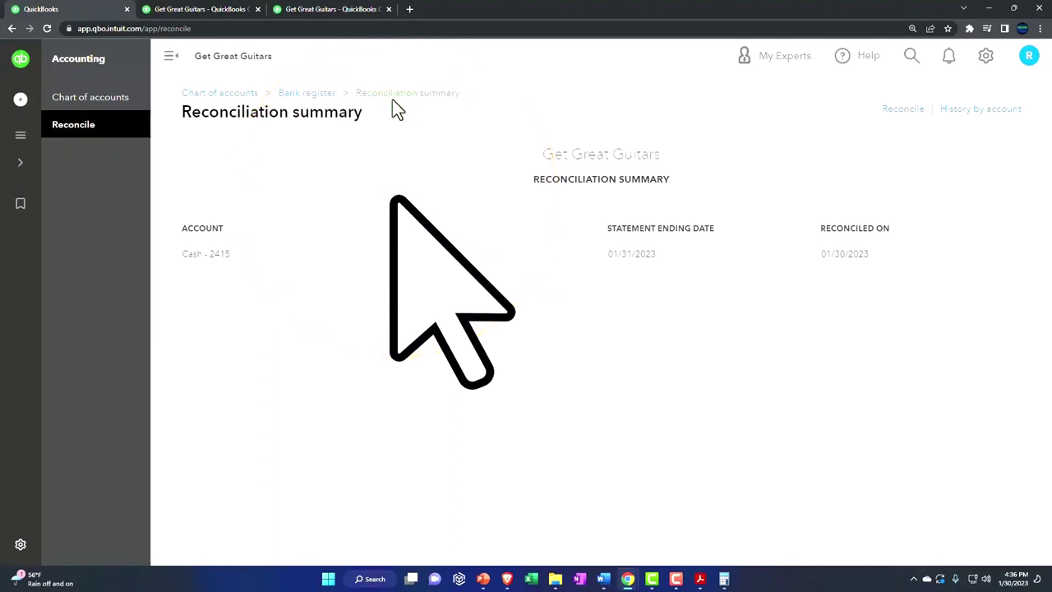
left_click(25, 134)
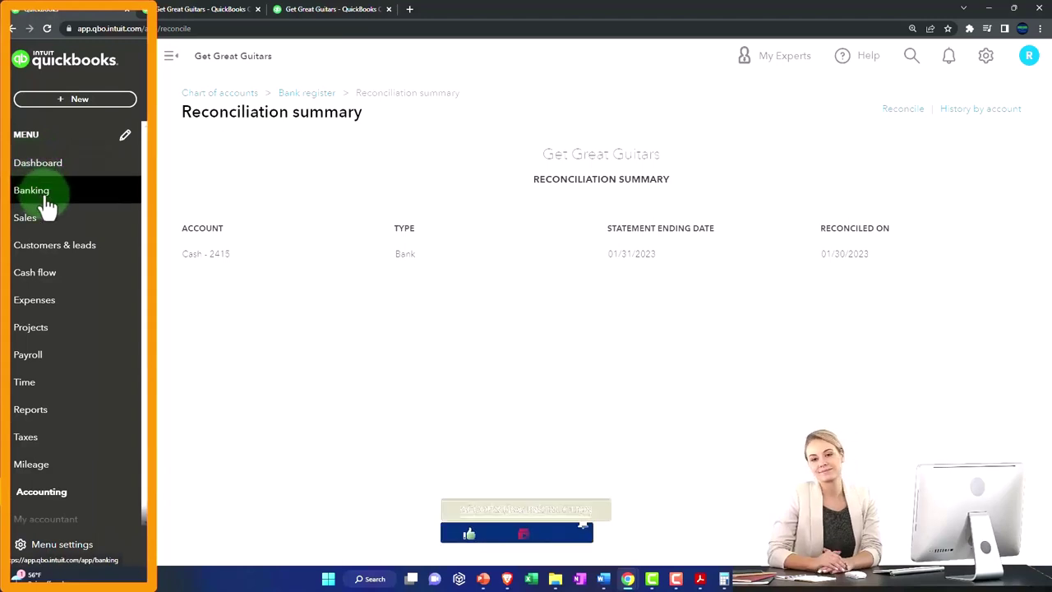
Step: In Reports, search for 'rec' and then clear and dismiss the report search
left_click(36, 416)
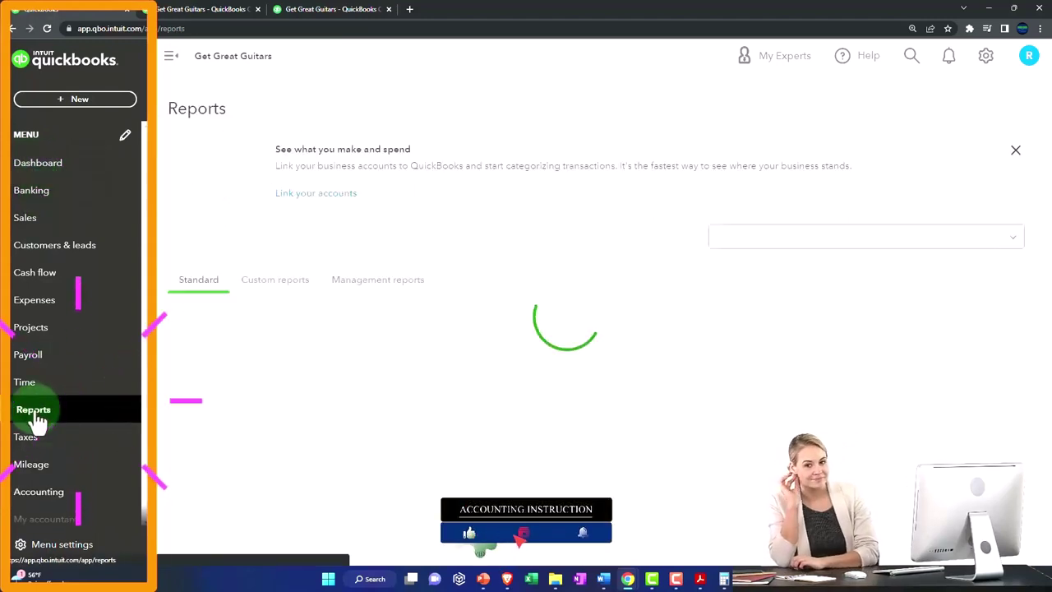
left_click(763, 244)
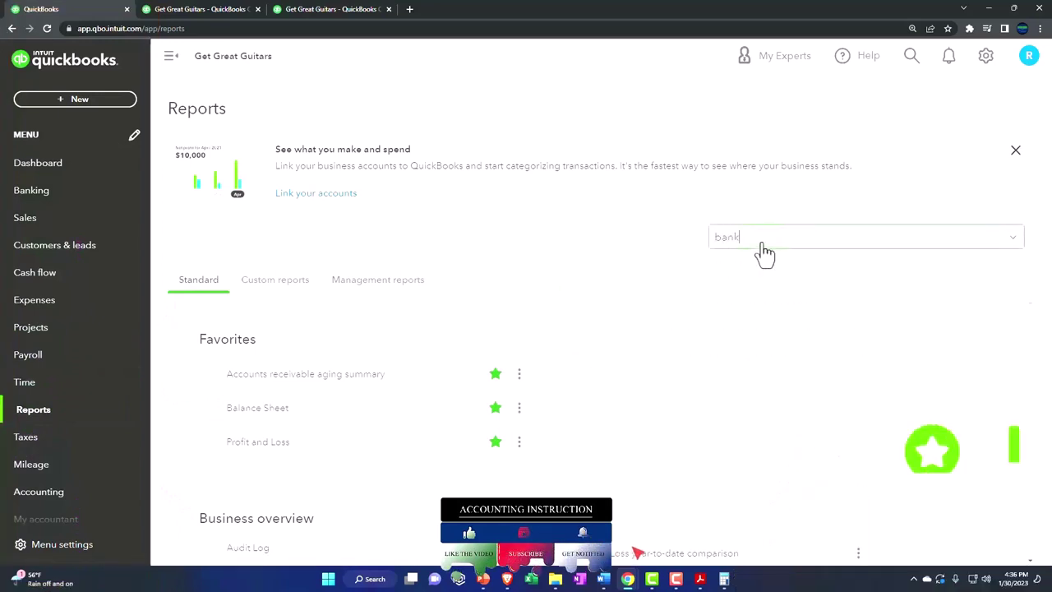
key("BackSpace")
key("BackSpace")
key("BackSpace")
type("rec")
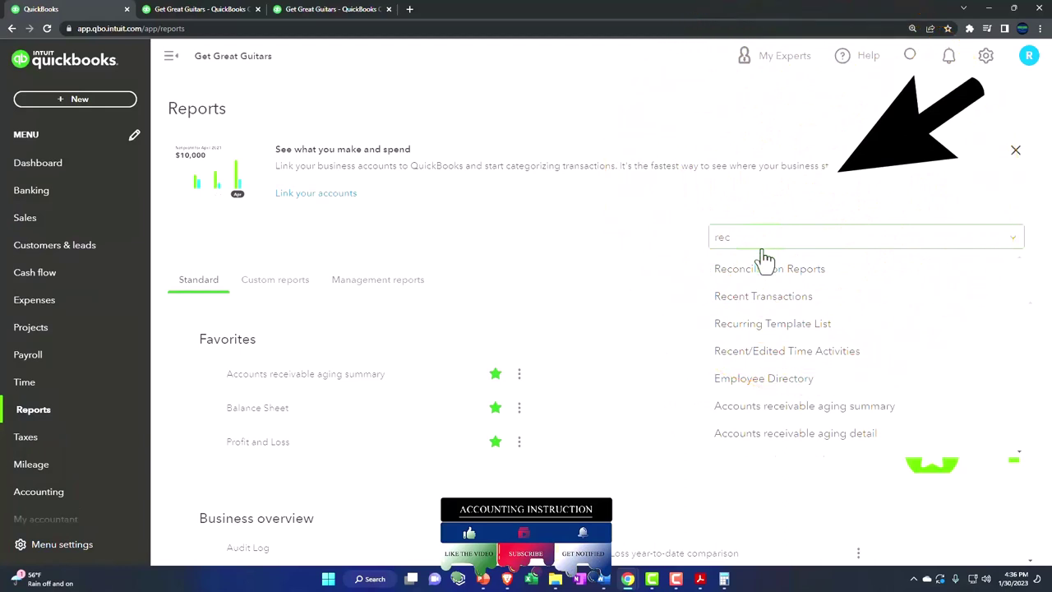
key("BackSpace")
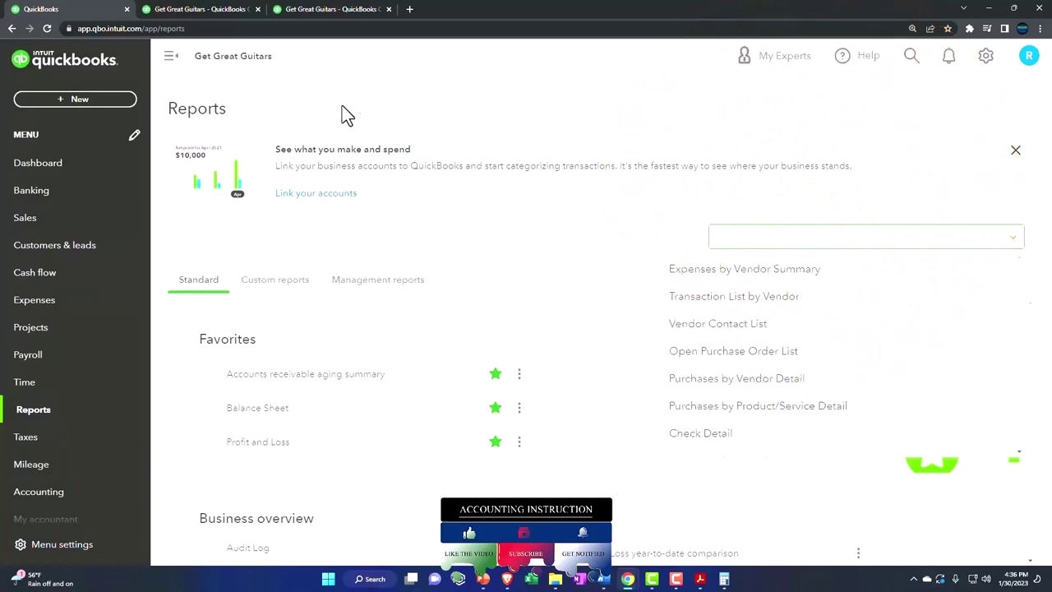
left_click(172, 58)
Step: Reset browser zoom to 100% and open Reconciliation Reports under For my accountant
key("ctrl+minus")
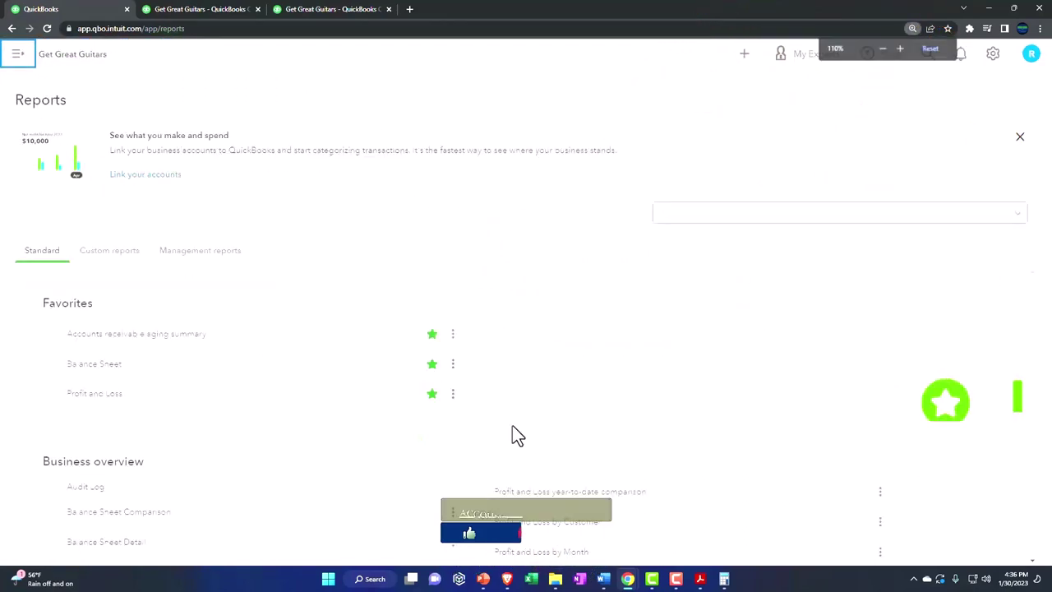
scroll(512, 427, "down", 15)
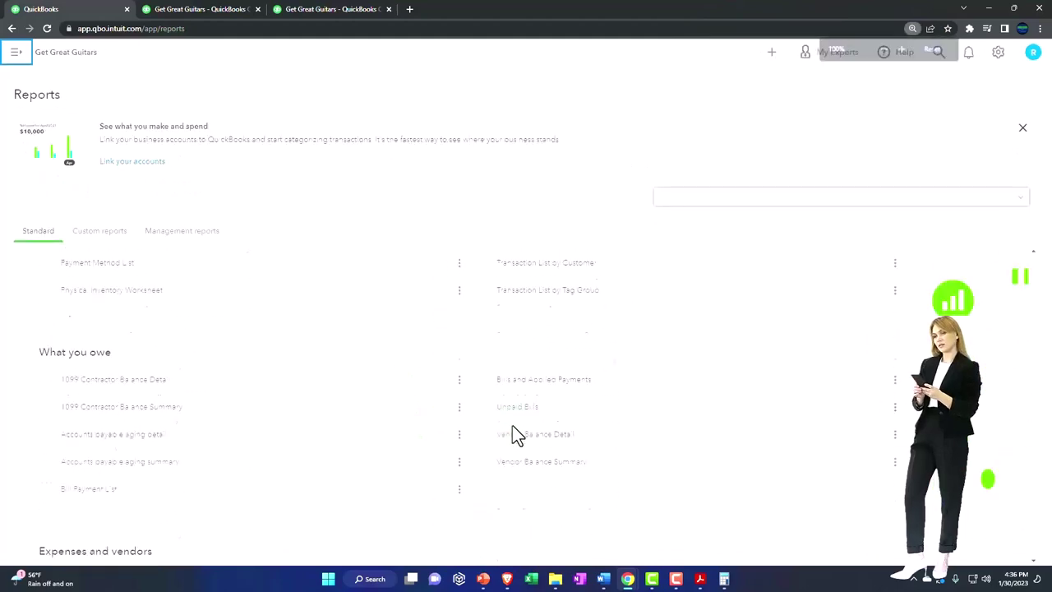
scroll(512, 426, "down", 12)
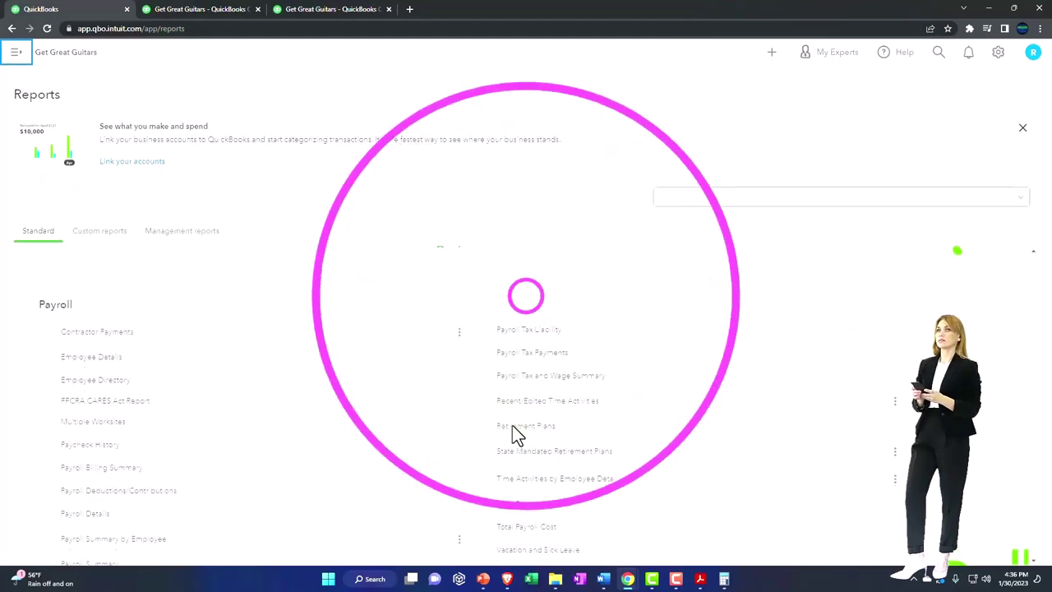
scroll(512, 427, "up", 8)
scroll(512, 427, "down", 1)
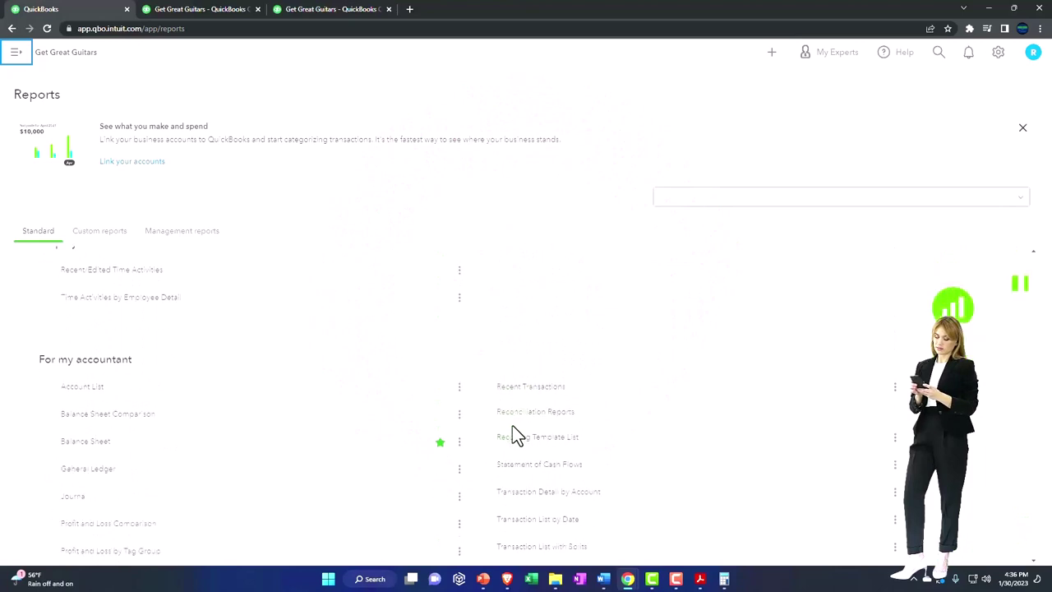
scroll(513, 433, "down", 1)
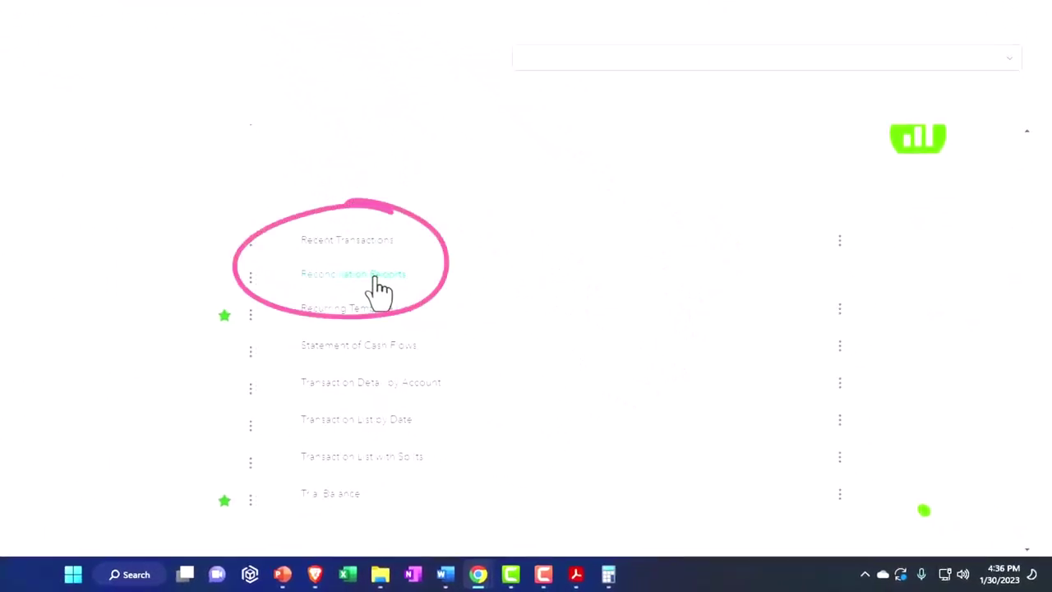
left_click(376, 280)
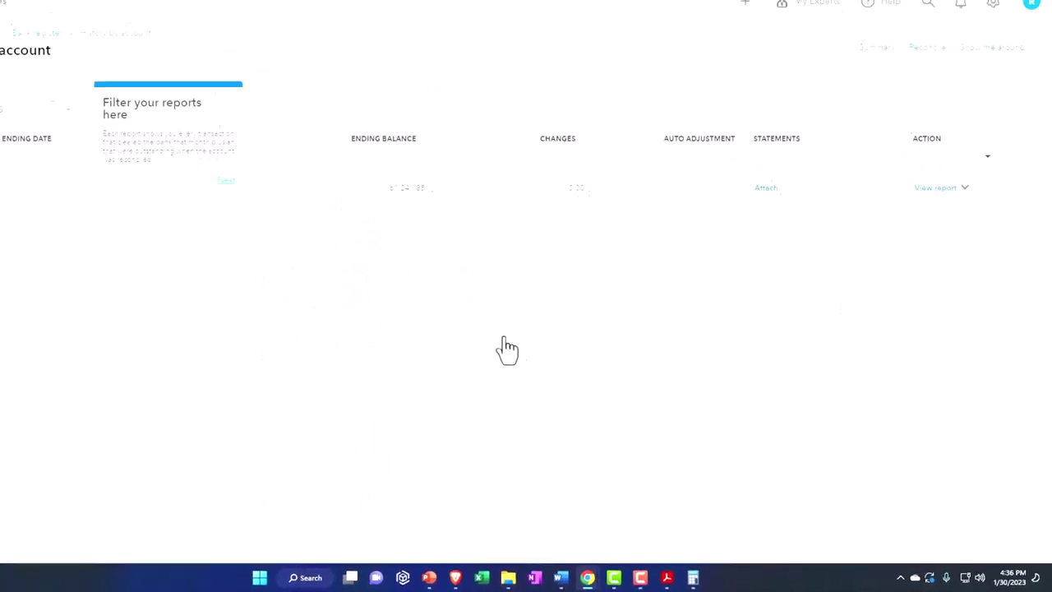